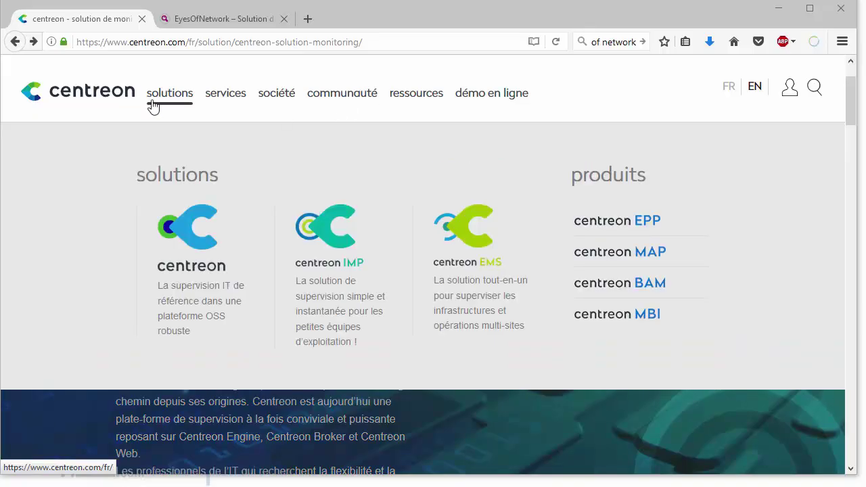
# Go from the centreon product page to the download portal and scroll to the ISO and centreon-vm version tables
pyautogui.click(203, 276)
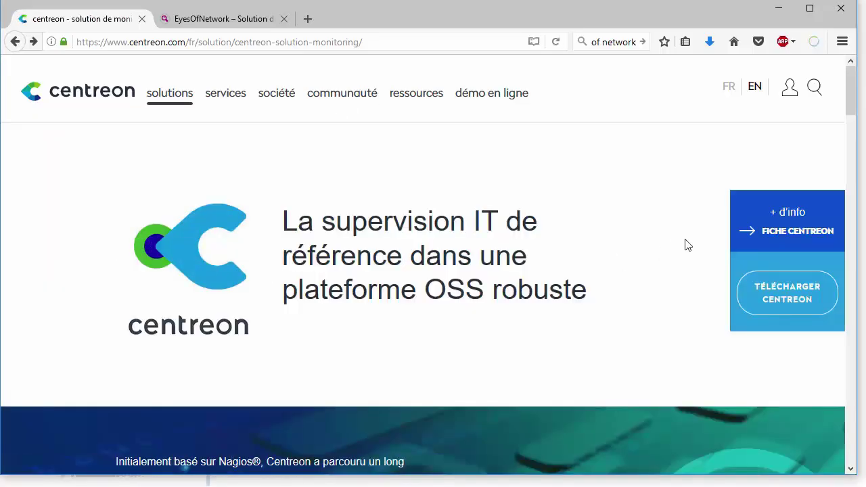
pyautogui.click(776, 304)
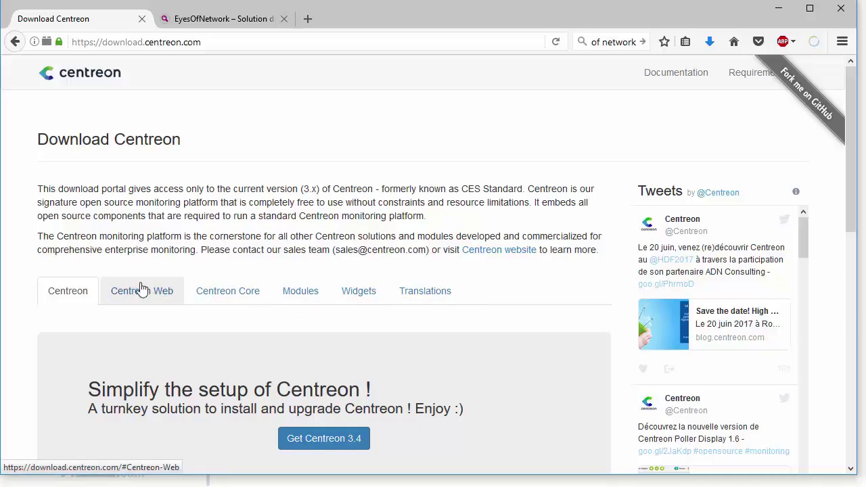
pyautogui.scroll(-6, 292, 275)
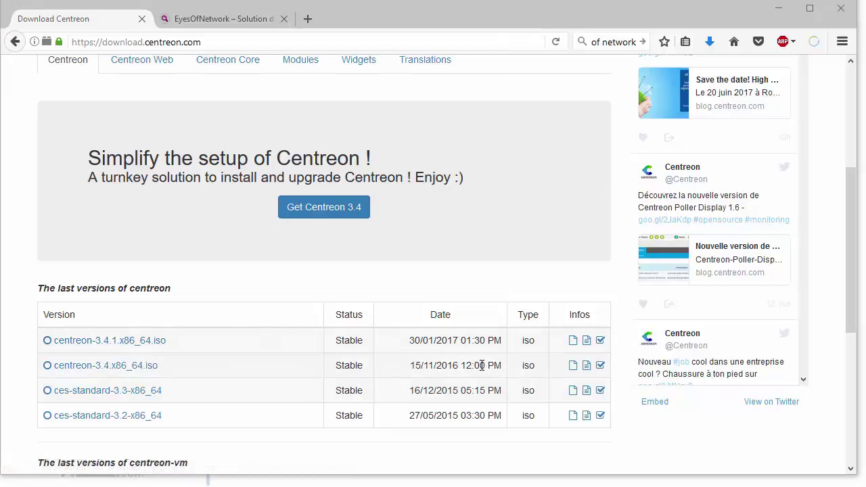
pyautogui.scroll(-4, 406, 362)
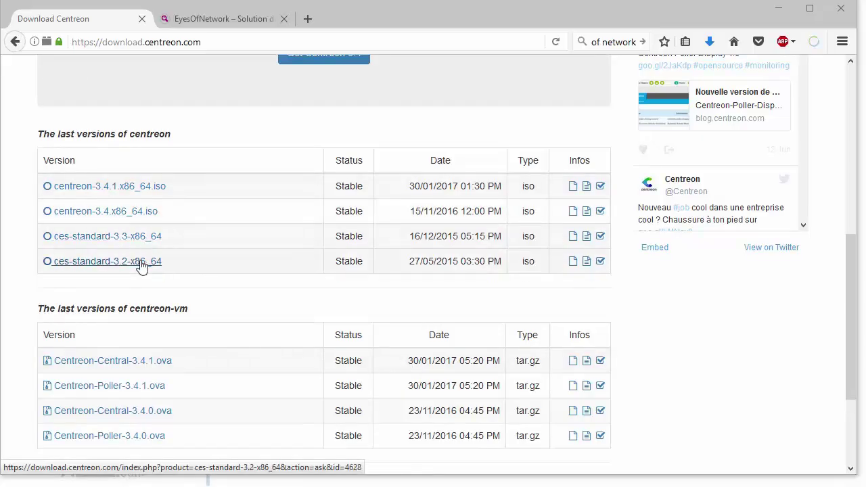
pyautogui.scroll(-3, 142, 266)
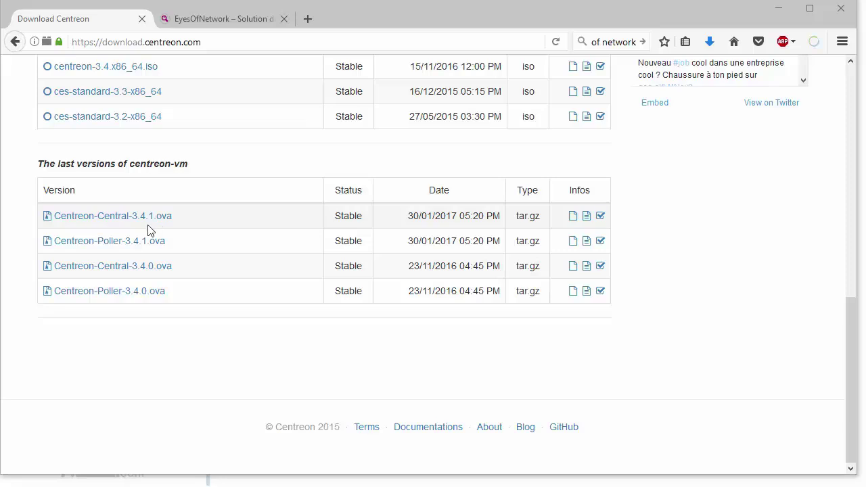
pyautogui.scroll(2, 147, 228)
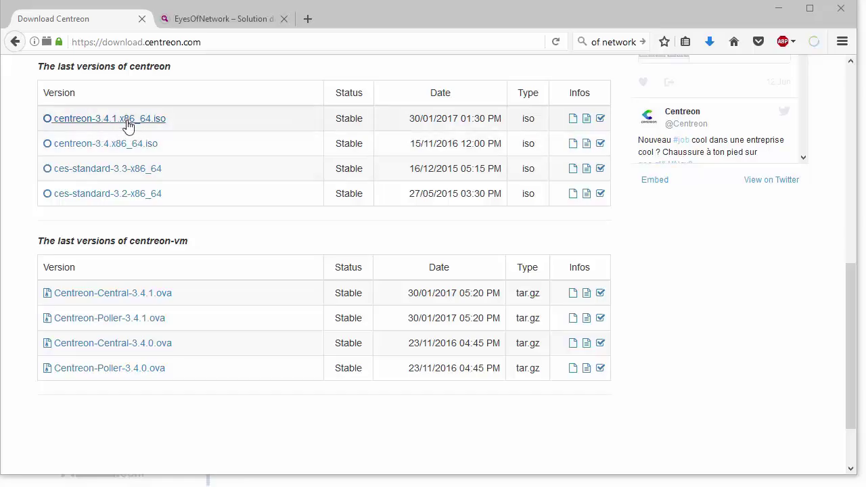
# Request centreon-3.4.1.x86_64.iso, skip the contact form via Direct Download, and confirm saving the file
pyautogui.click(128, 127)
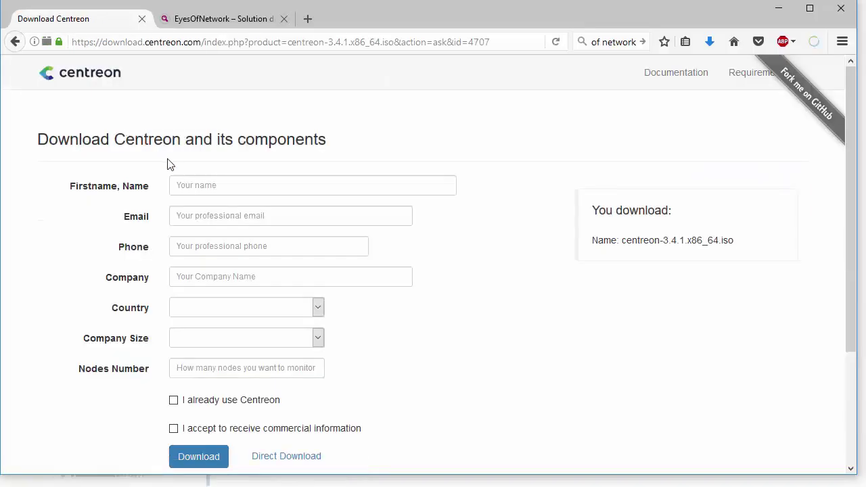
pyautogui.click(191, 186)
pyautogui.click(196, 215)
pyautogui.click(200, 246)
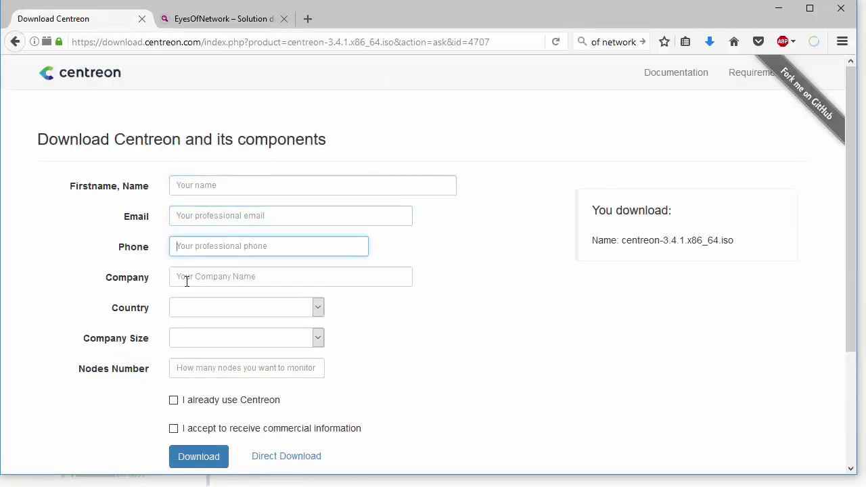
pyautogui.click(189, 276)
pyautogui.click(187, 307)
pyautogui.click(188, 308)
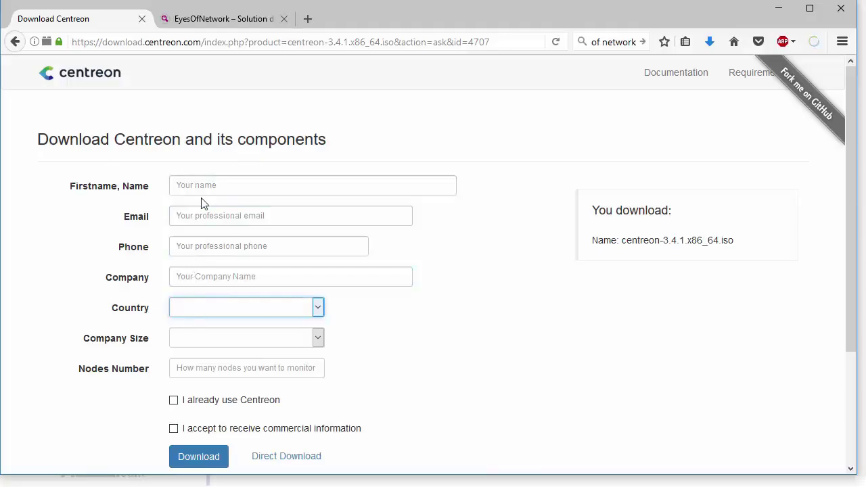
pyautogui.scroll(-2, 205, 174)
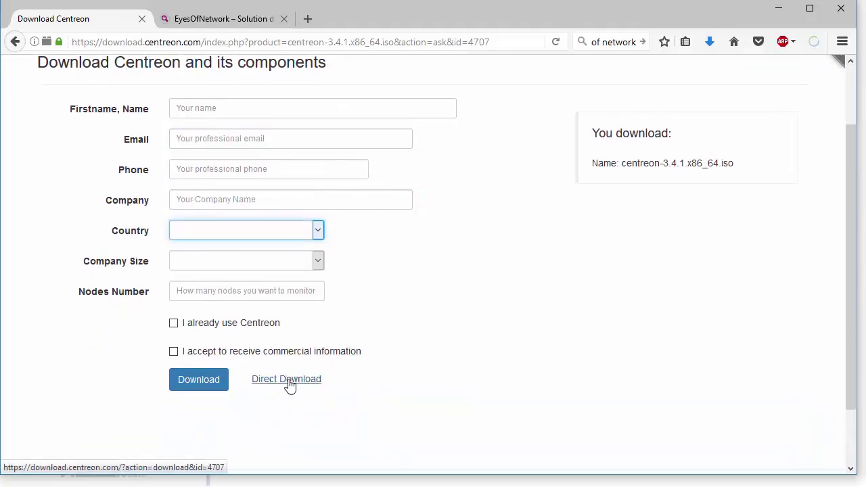
pyautogui.click(289, 384)
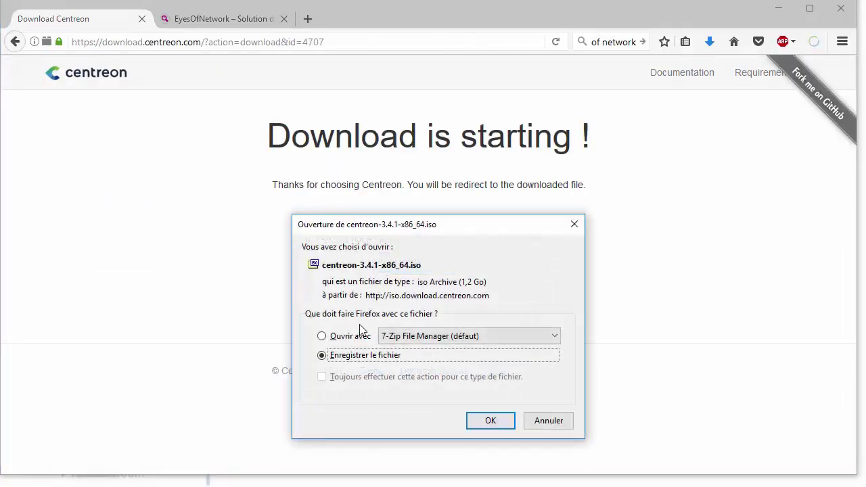
pyautogui.click(582, 219)
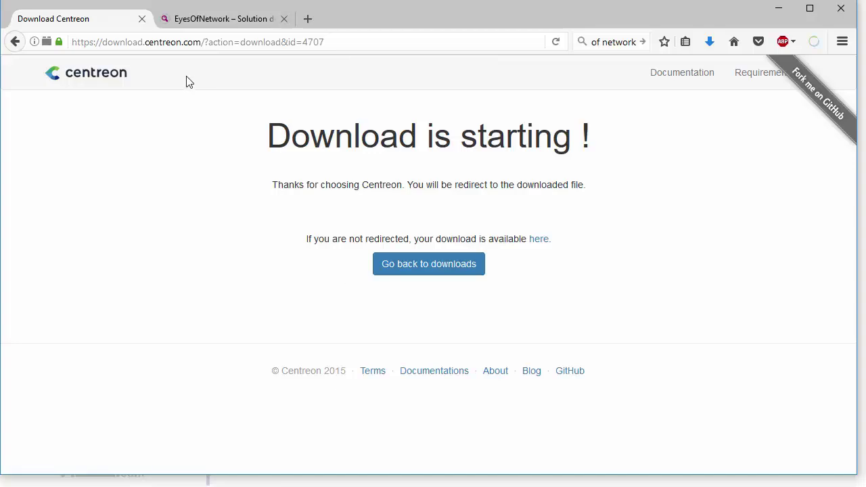
# On the EyesOfNetwork home page, scroll to the component list and view the architecture diagram enlarged, then close it
pyautogui.click(220, 19)
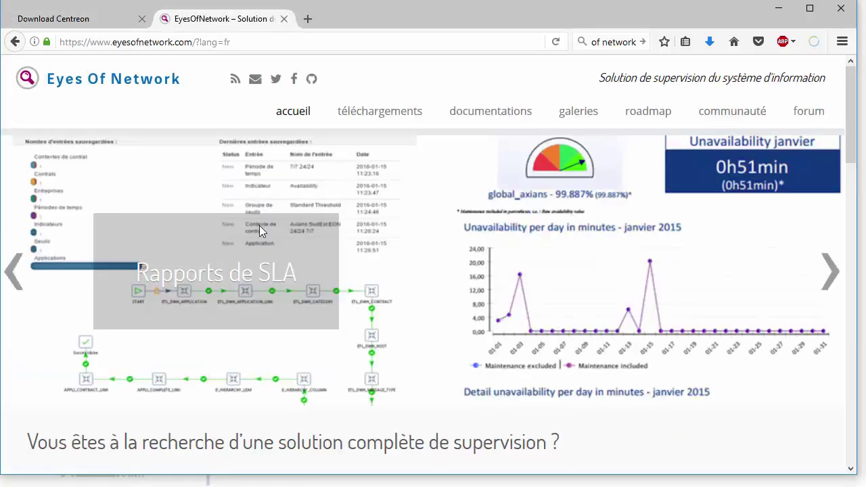
pyautogui.scroll(-3, 209, 406)
pyautogui.scroll(-10, 209, 403)
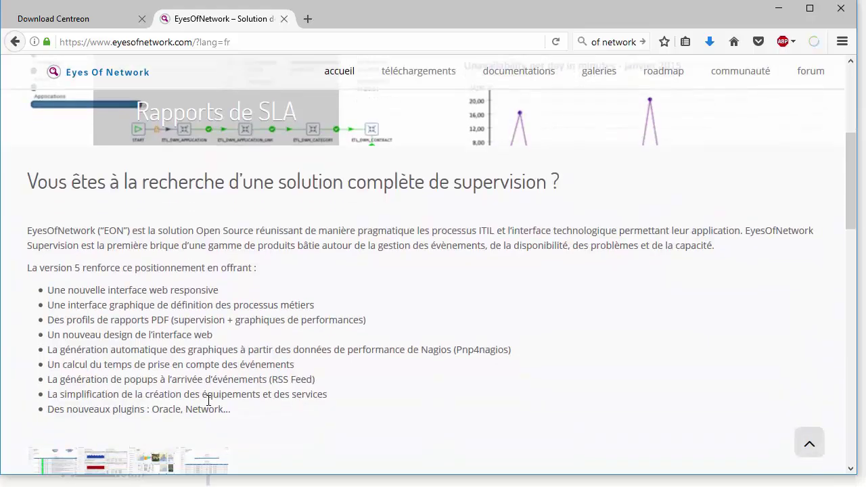
pyautogui.scroll(-2, 208, 403)
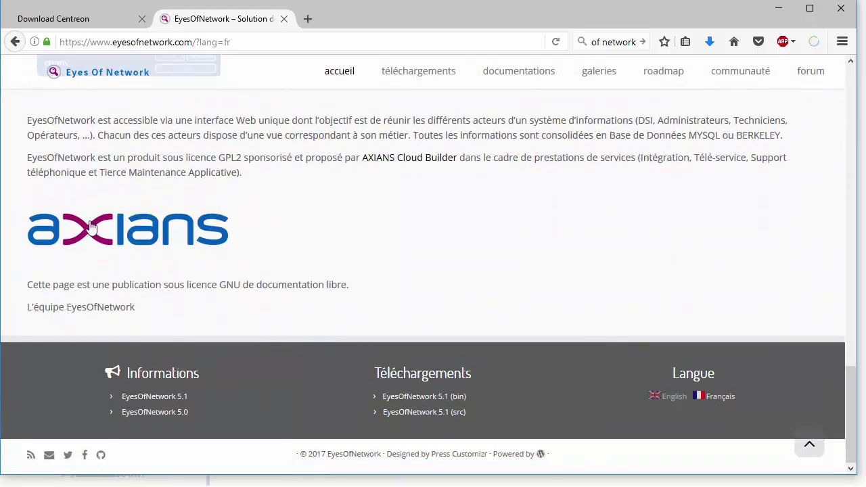
pyautogui.moveTo(113, 157); pyautogui.dragTo(414, 172)
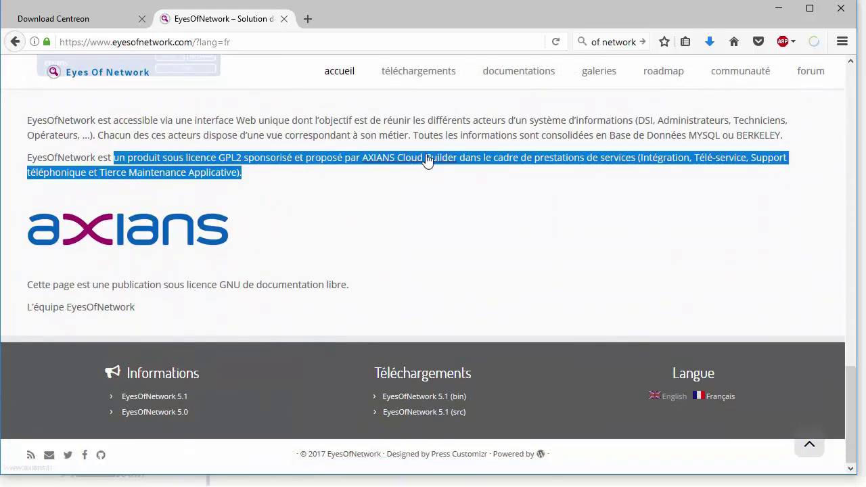
pyautogui.scroll(5, 428, 160)
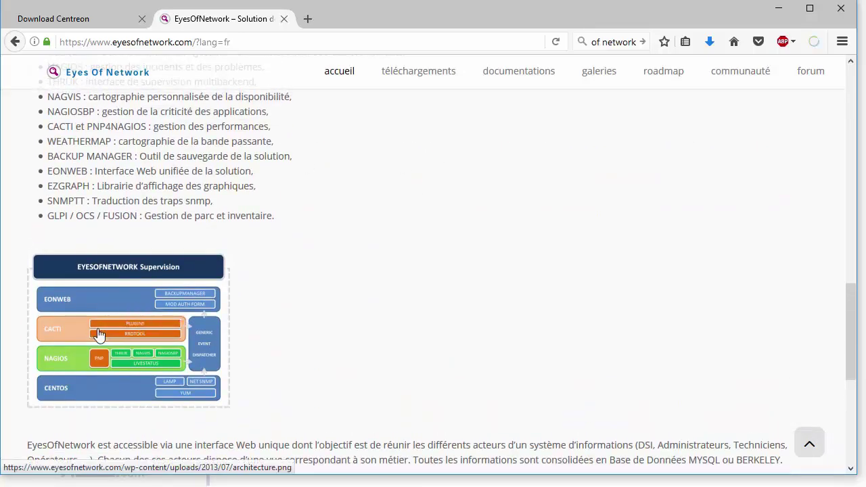
pyautogui.click(98, 333)
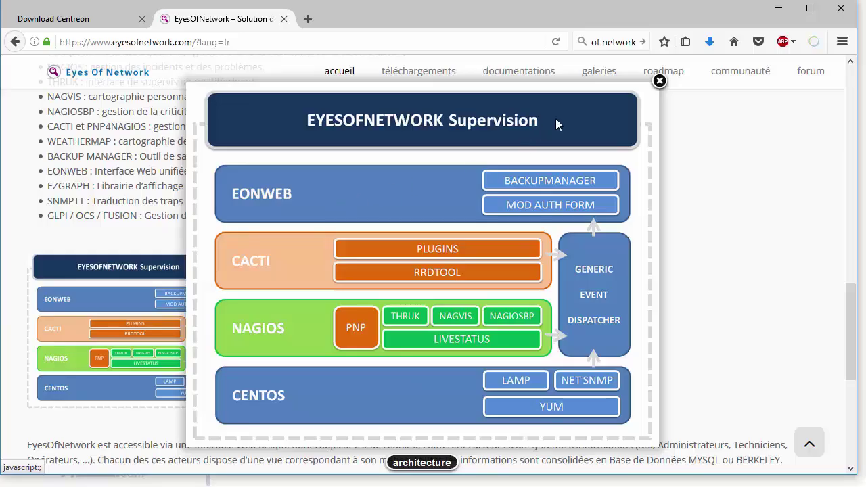
pyautogui.click(659, 82)
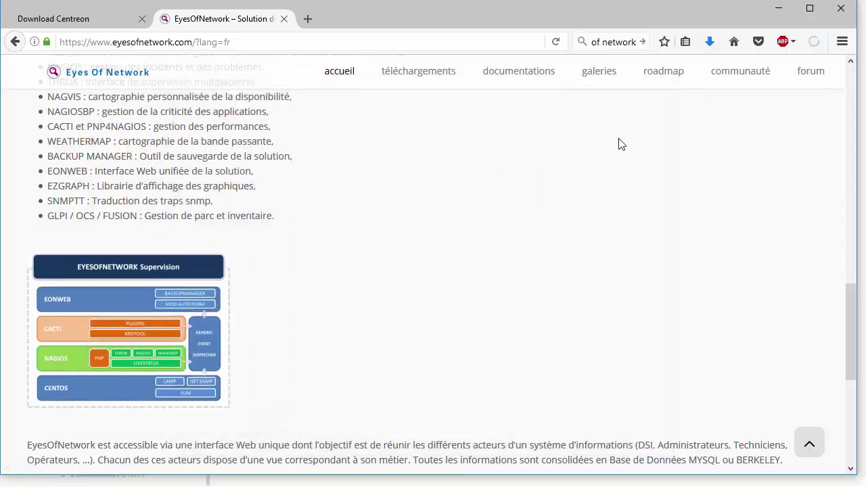
# On the téléchargements page, download EyesOfNetwork-5.1-x86_64-bin.iso (970M, 64 bits) and dismiss the download prompt
pyautogui.click(420, 87)
pyautogui.scroll(-2, 357, 233)
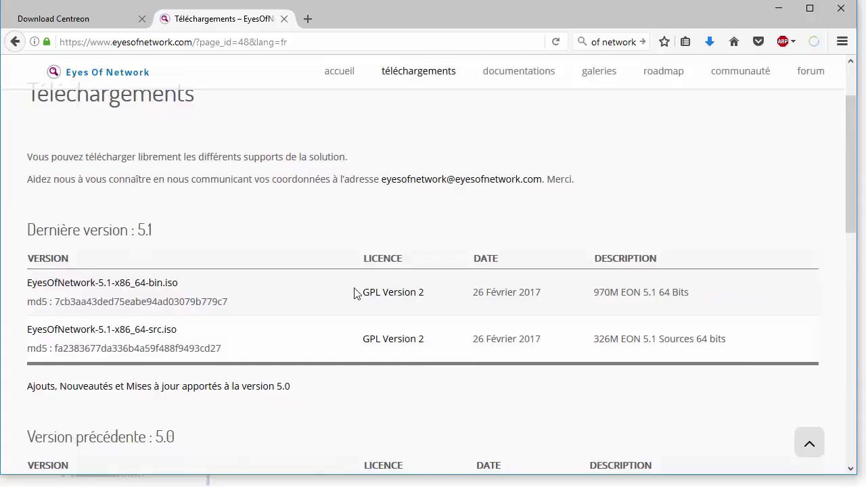
pyautogui.moveTo(478, 292); pyautogui.dragTo(689, 295)
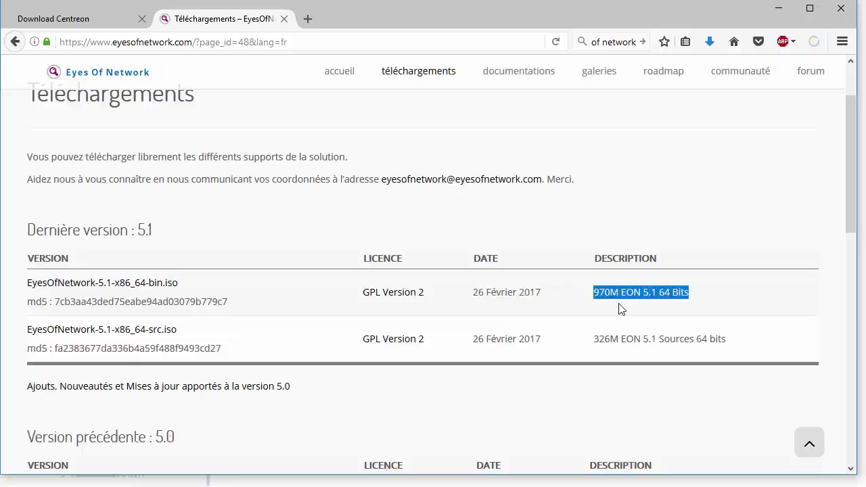
pyautogui.click(131, 289)
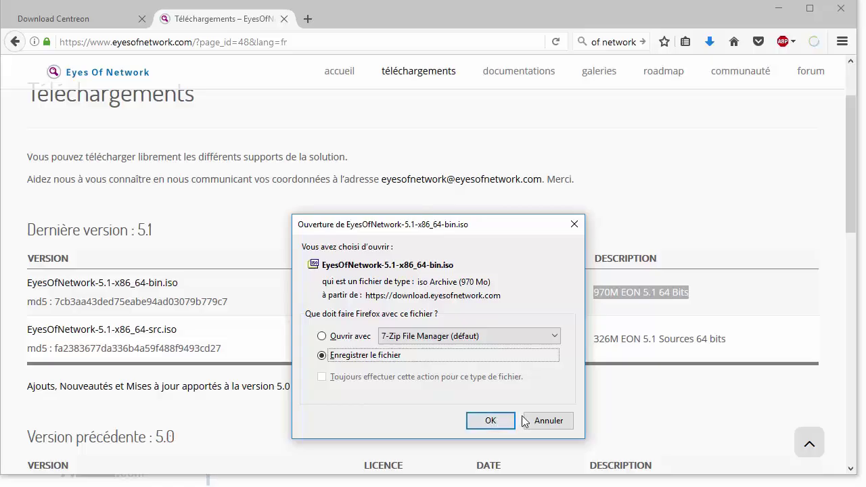
pyautogui.click(574, 225)
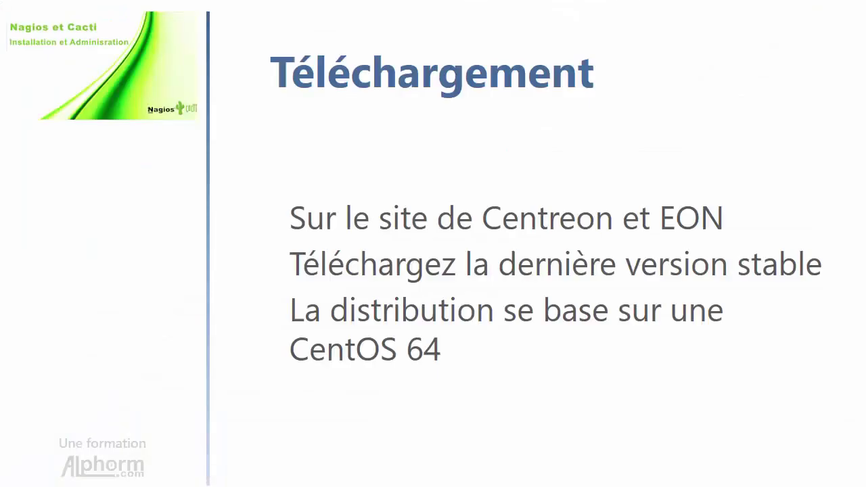
# Advance past the download summary slide
pyautogui.click(439, 160)
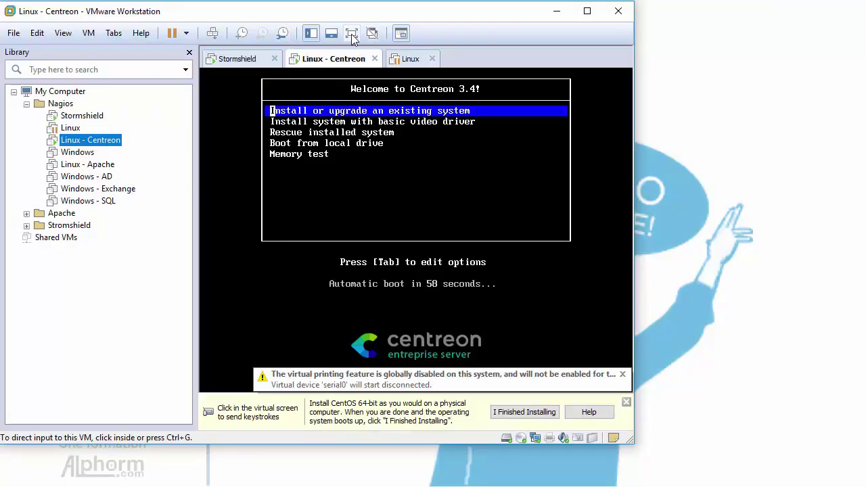
# Show the Centreon VM full screen and start 'Install or upgrade an existing system'
pyautogui.click(352, 37)
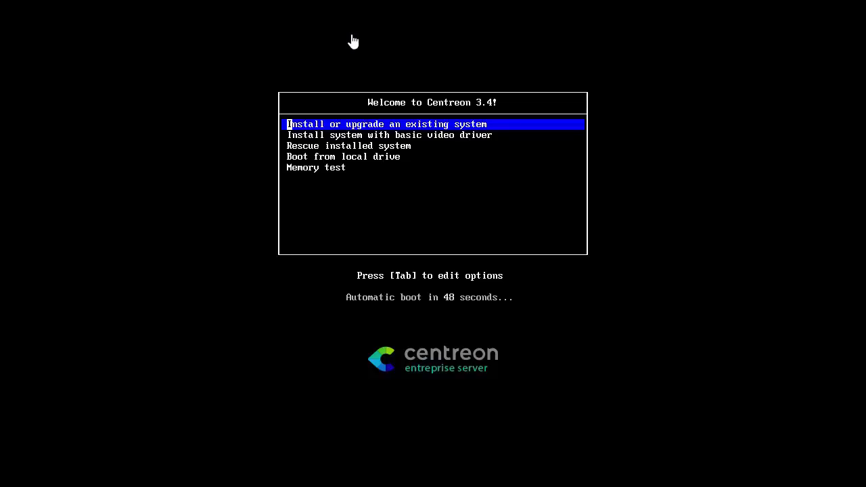
pyautogui.press('Return')
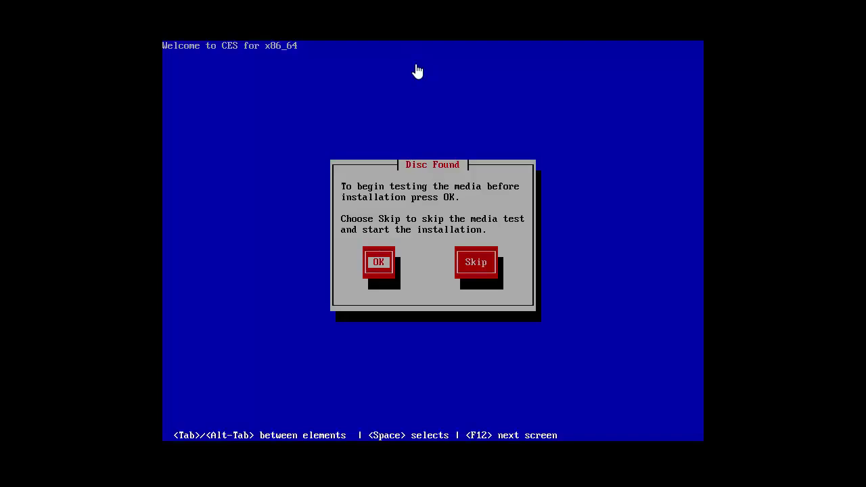
# Test the installation disc, acknowledge the success and ejected media, and continue to the graphical installer
pyautogui.press('Return')
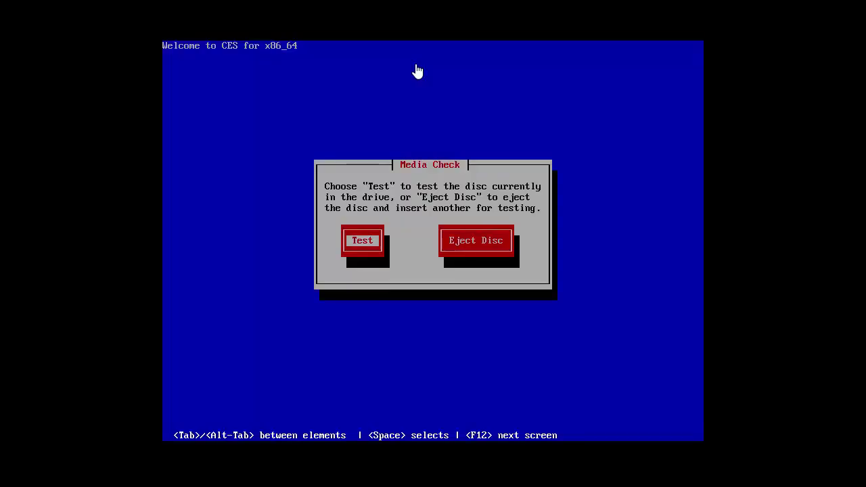
pyautogui.press('Return')
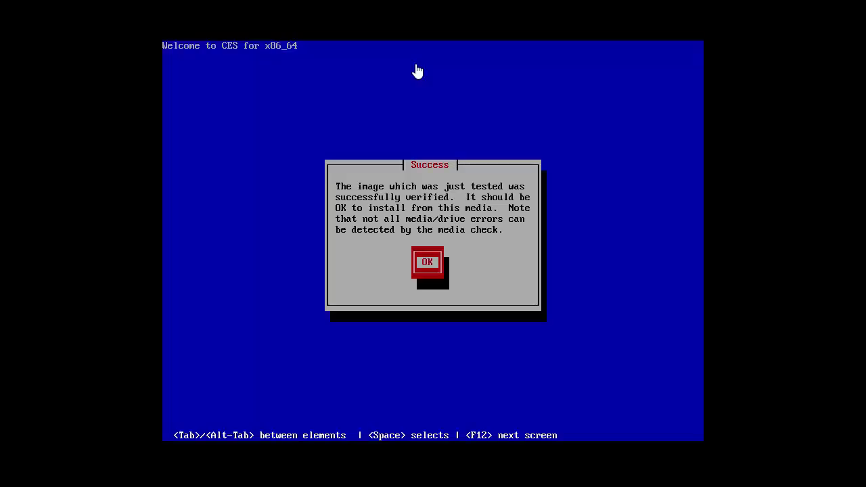
pyautogui.press('Return')
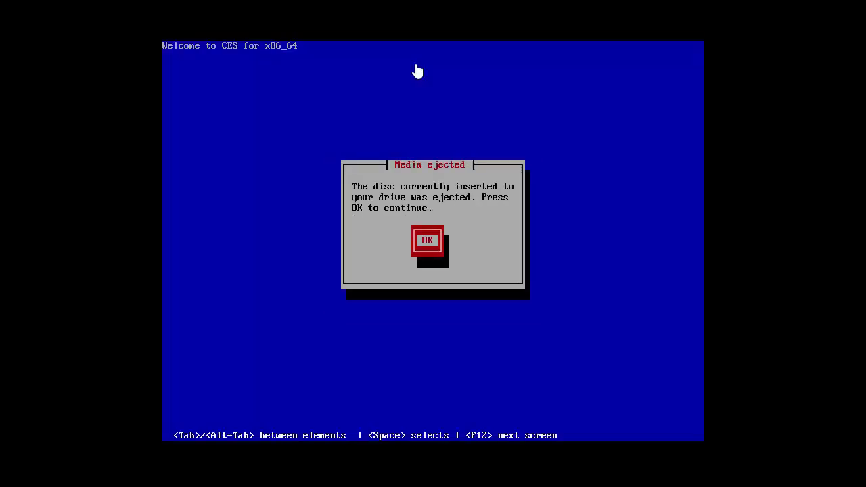
pyautogui.press('Return')
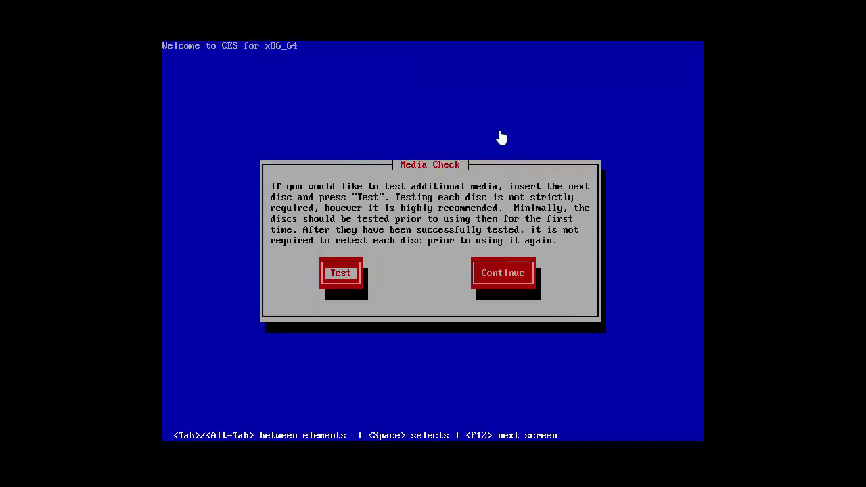
pyautogui.press('Tab')
pyautogui.press('Return')
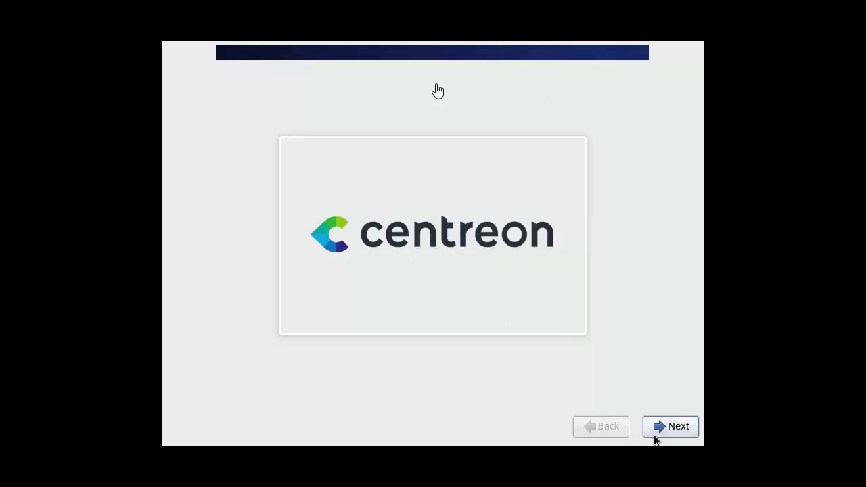
# Choose French as the installation language and keep the Français (latin9) keyboard
pyautogui.click(681, 419)
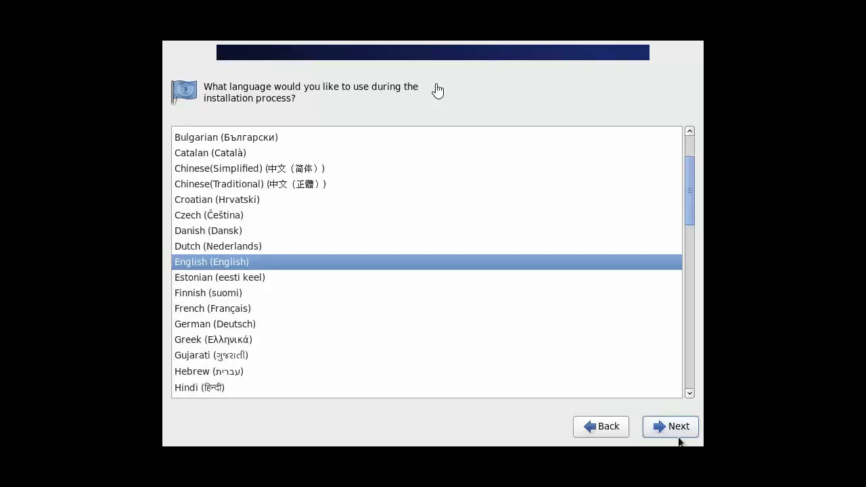
pyautogui.click(212, 311)
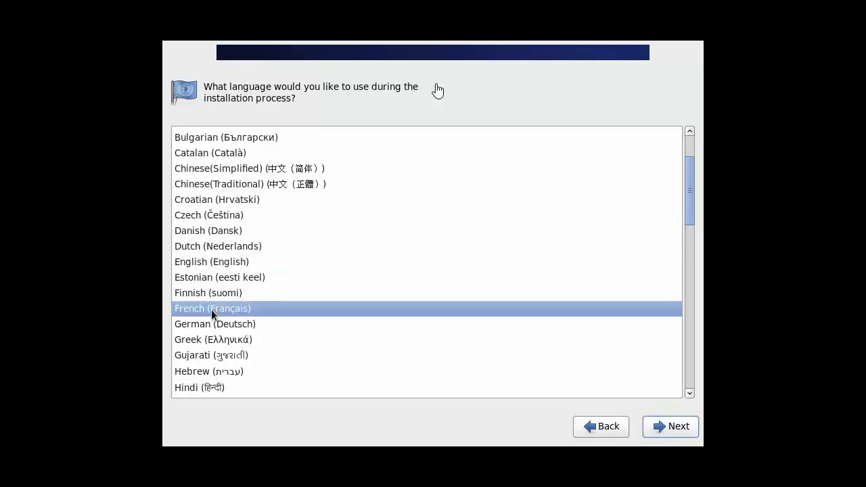
pyautogui.click(675, 427)
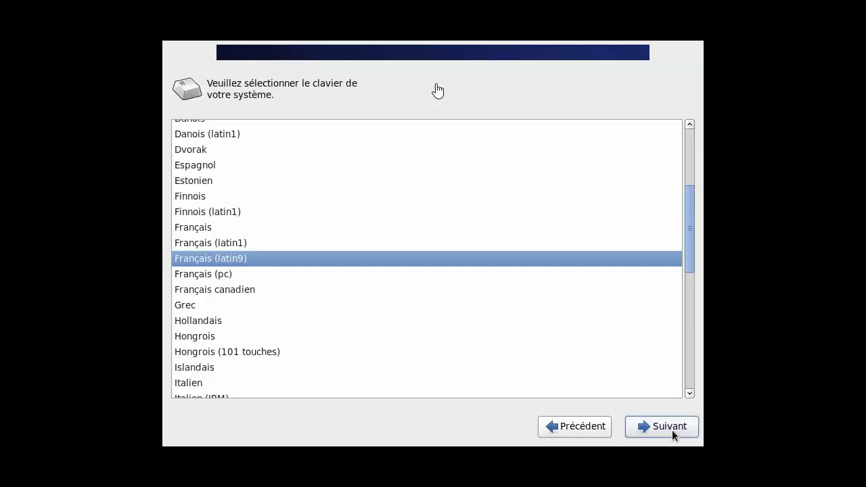
pyautogui.click(671, 429)
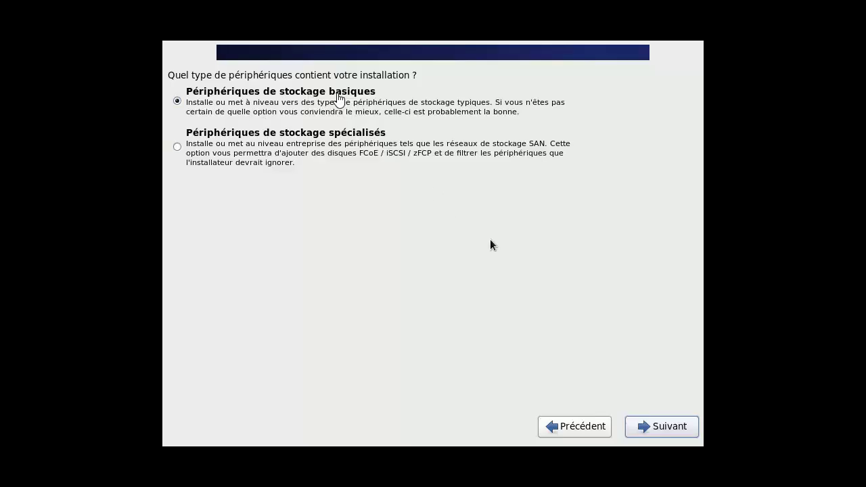
# Use basic storage devices, agree to discard the disk's data, and set hostname alphorm.com
pyautogui.click(658, 421)
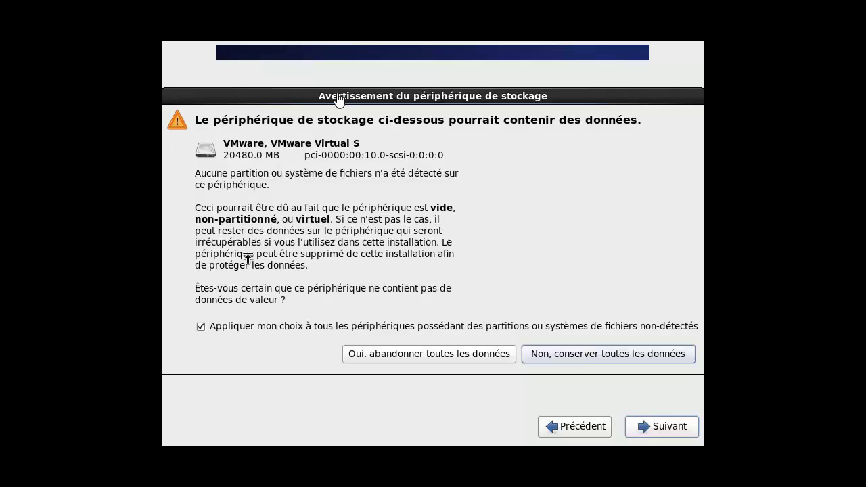
pyautogui.click(431, 357)
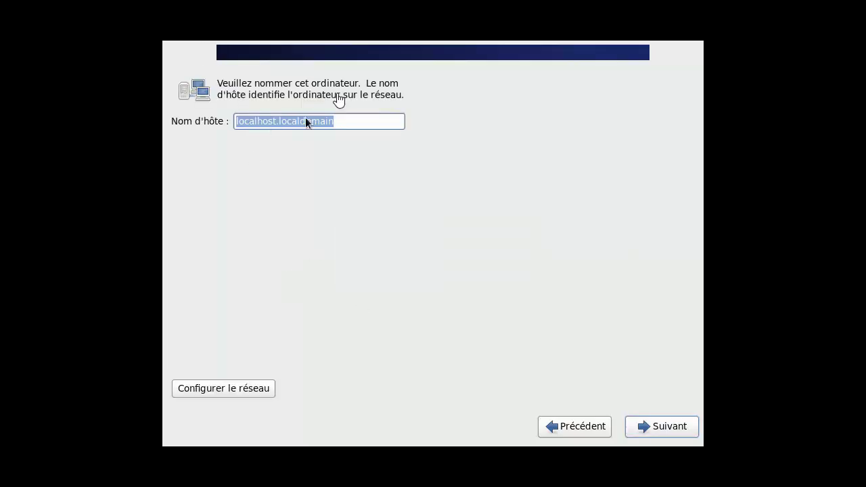
pyautogui.write('alph')
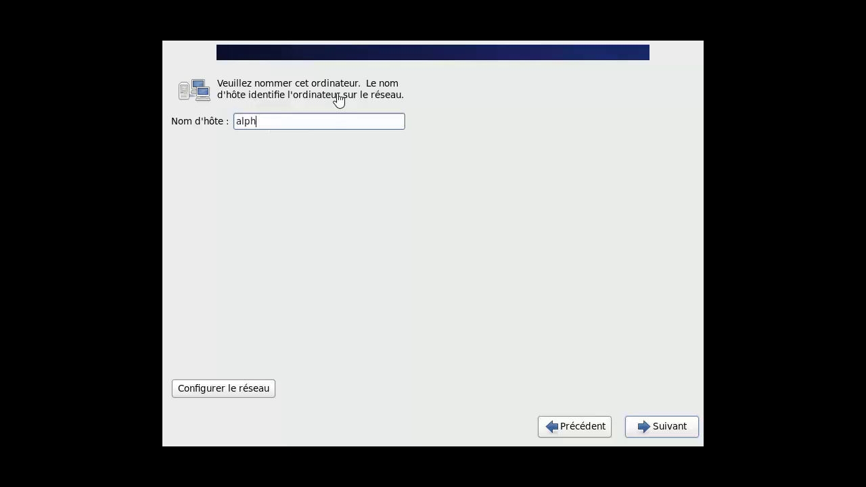
pyautogui.write('orm.com')
pyautogui.click(219, 389)
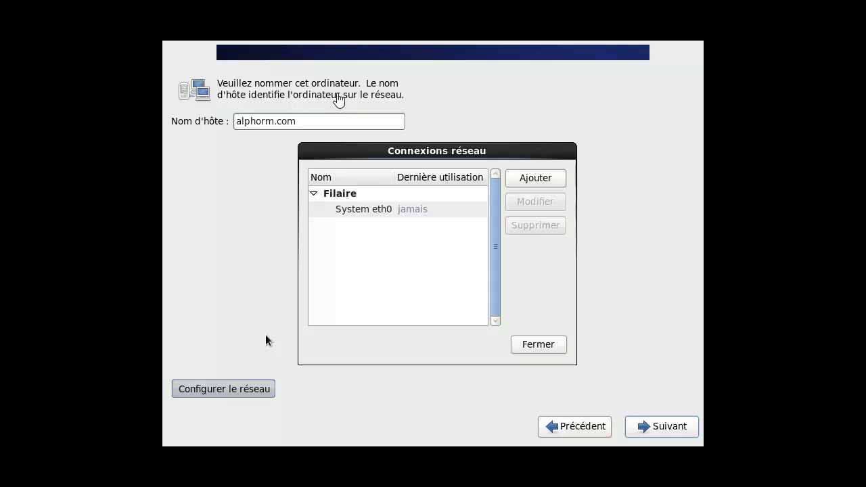
# Edit the System eth0 connection and switch its IPv4 method to Manuel
pyautogui.click(351, 208)
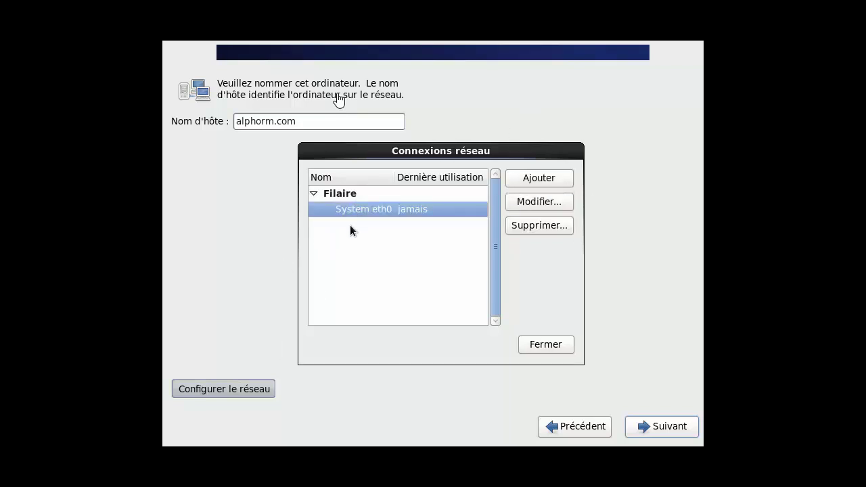
pyautogui.click(554, 180)
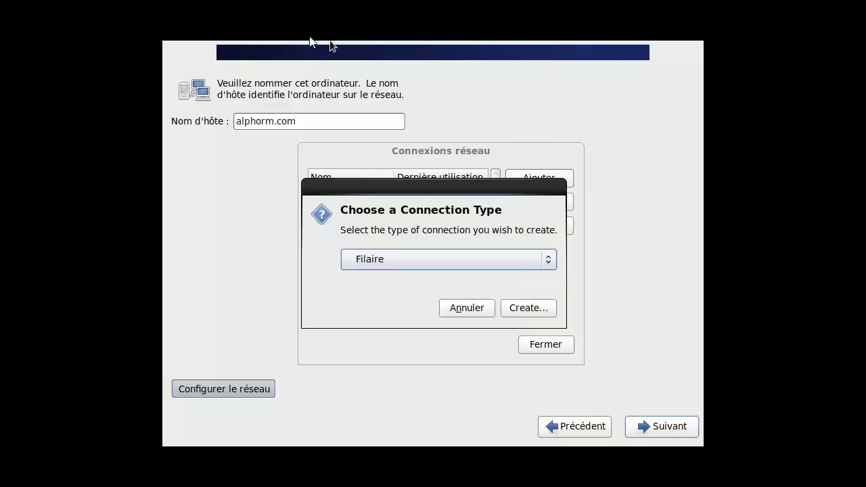
pyautogui.press('Escape')
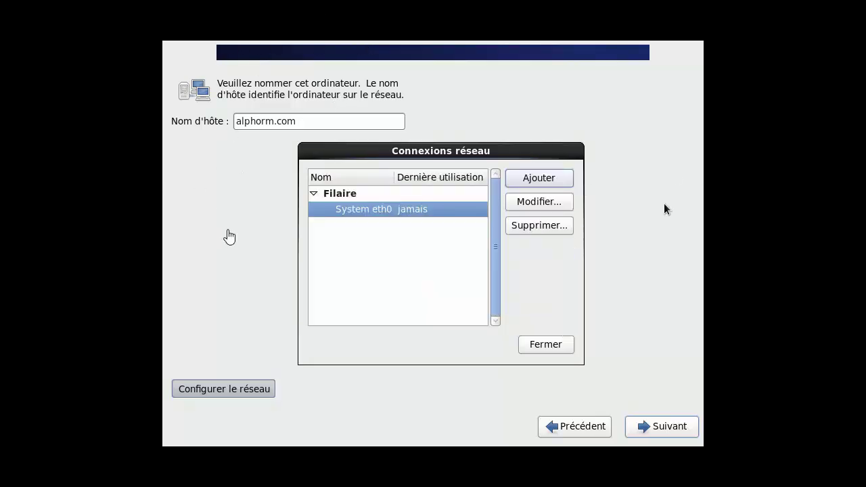
pyautogui.click(512, 203)
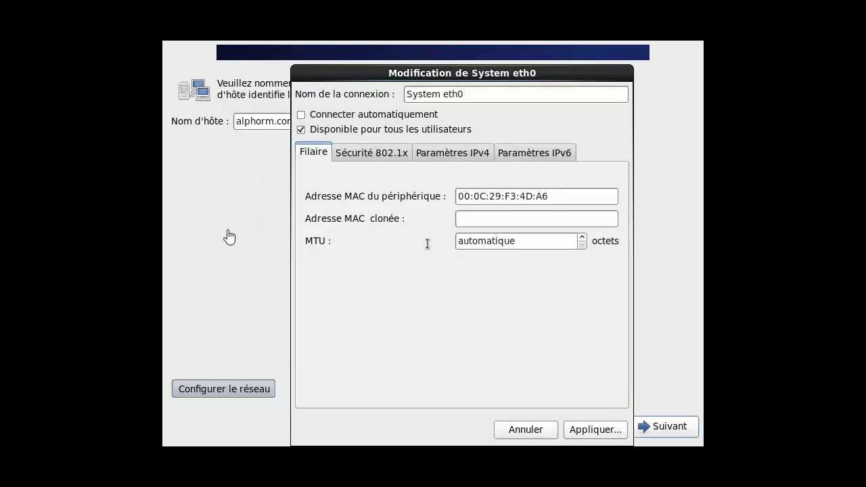
pyautogui.click(473, 157)
pyautogui.click(394, 184)
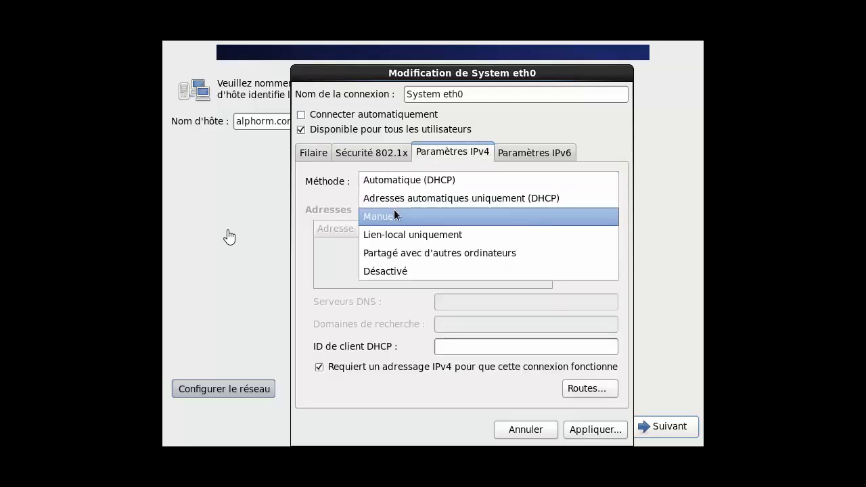
pyautogui.click(403, 221)
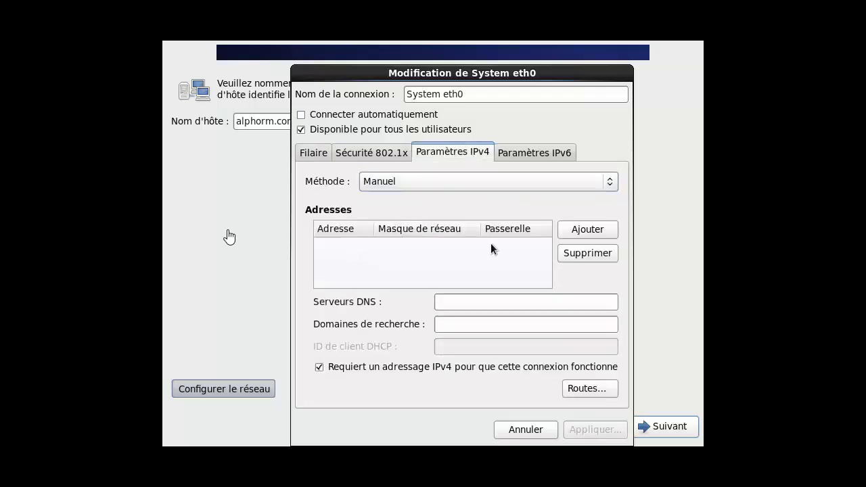
# Add address 10.10.0.11, mask 255.255.255.0, gateway 10.10.0.254 and DNS 8.8.8.8, then apply
pyautogui.click(583, 229)
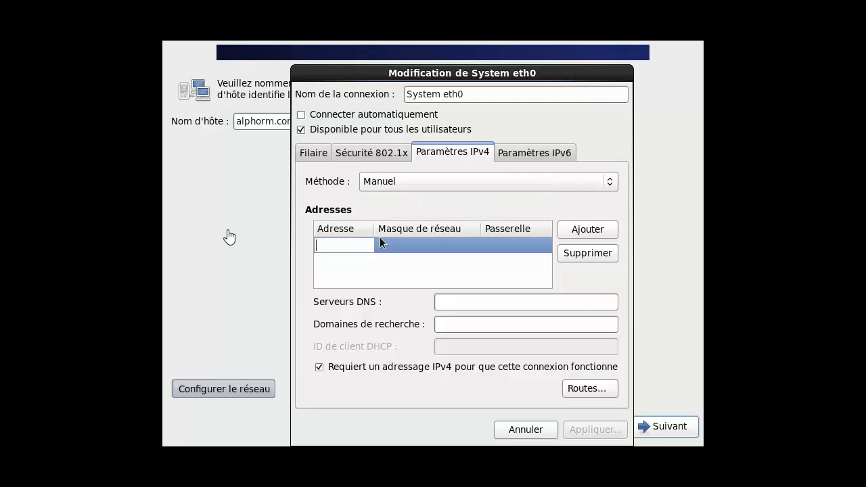
pyautogui.write('10.10.0.11')
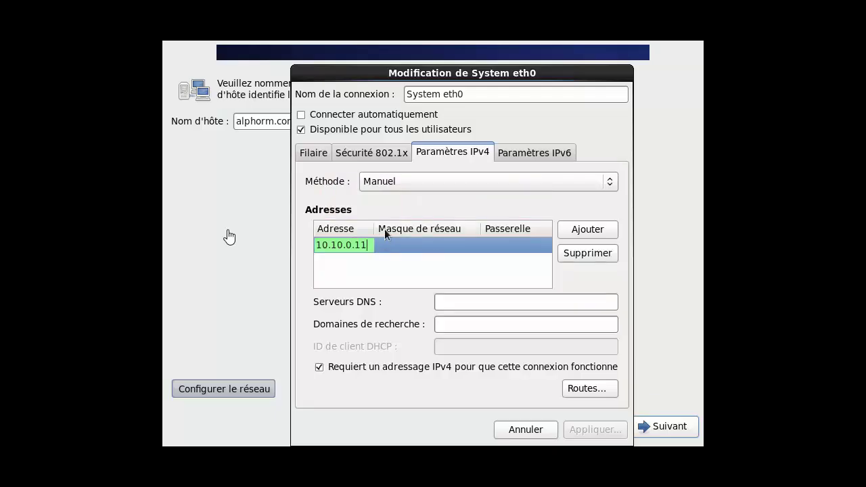
pyautogui.click(440, 244)
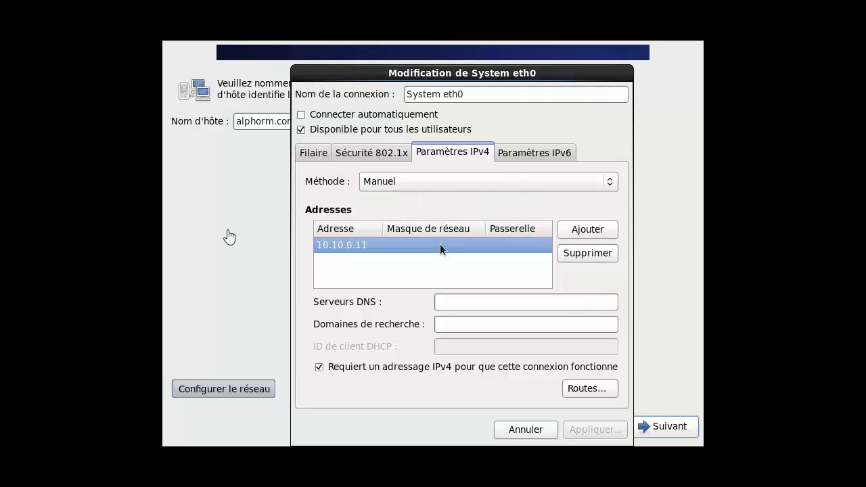
pyautogui.click(437, 245)
pyautogui.write('255')
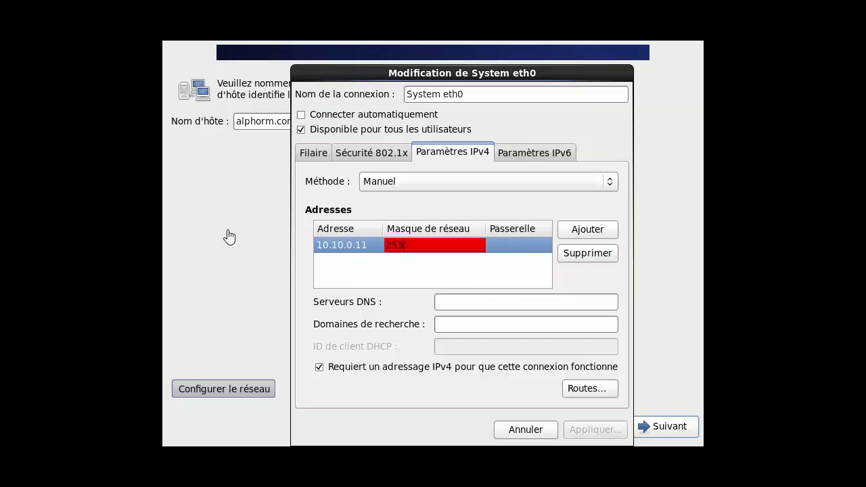
pyautogui.write('.255.255.0')
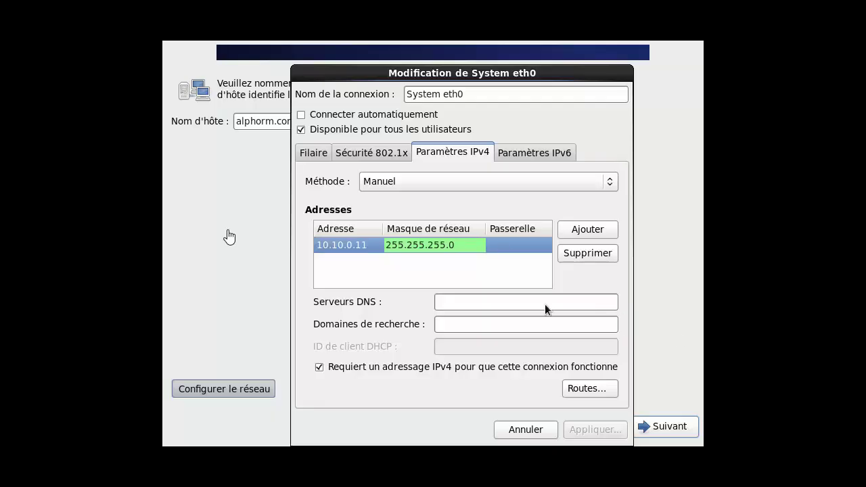
pyautogui.click(504, 245)
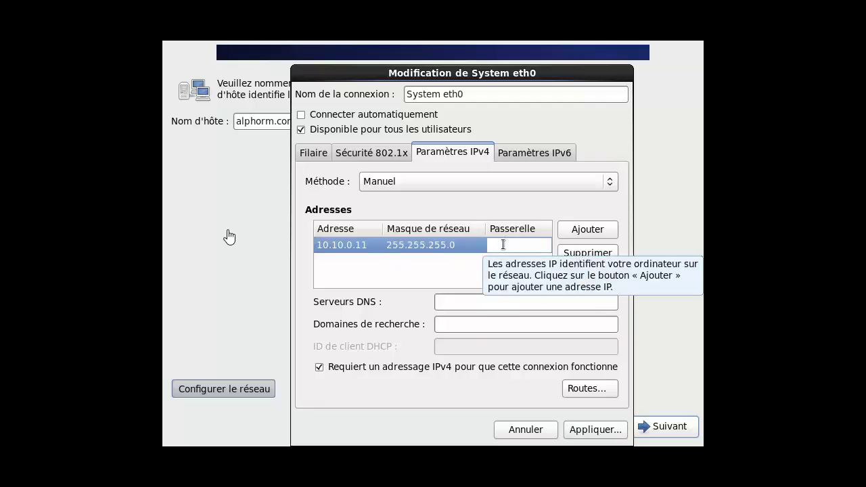
pyautogui.write('10.10.0.2')
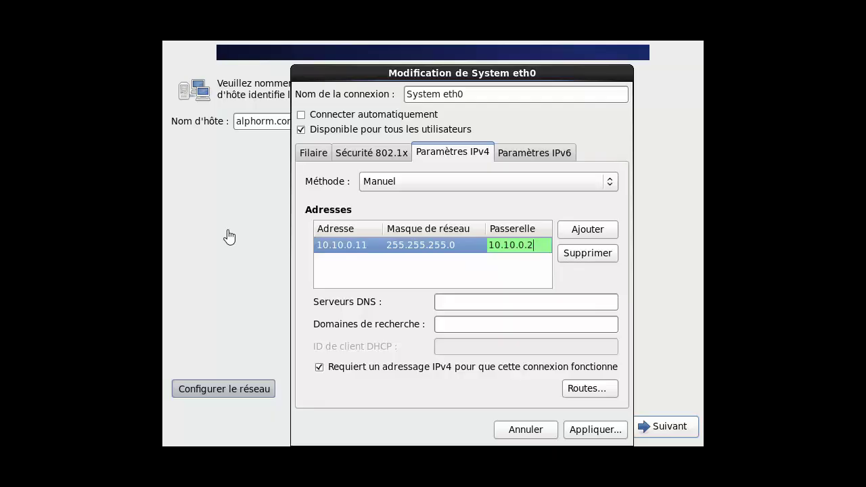
pyautogui.write('54')
pyautogui.click(468, 304)
pyautogui.write('8')
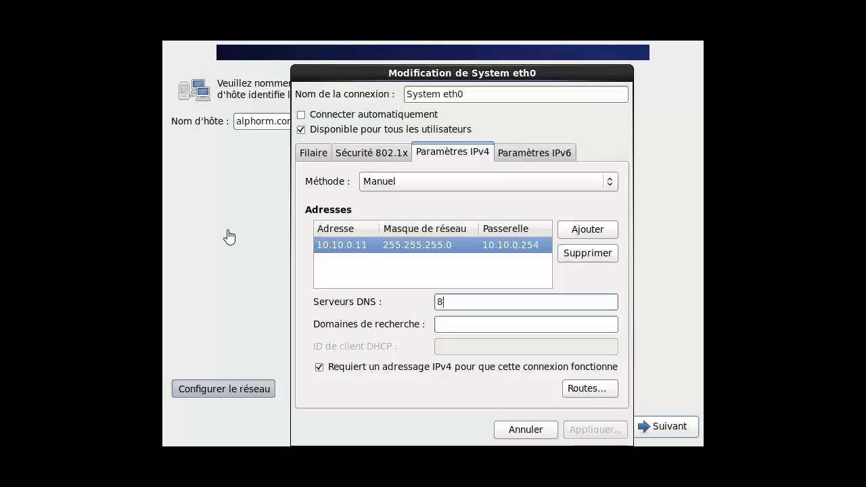
pyautogui.write('.38')
pyautogui.press('BackSpace')
pyautogui.press('BackSpace')
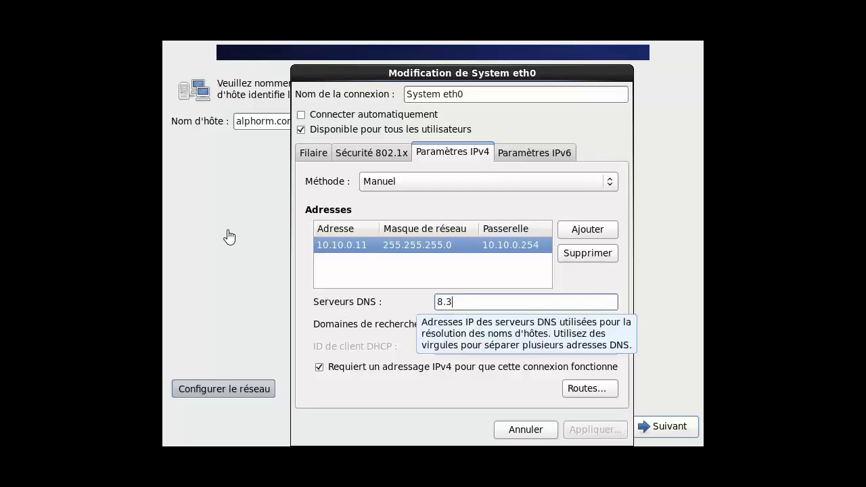
pyautogui.write('8.8.8')
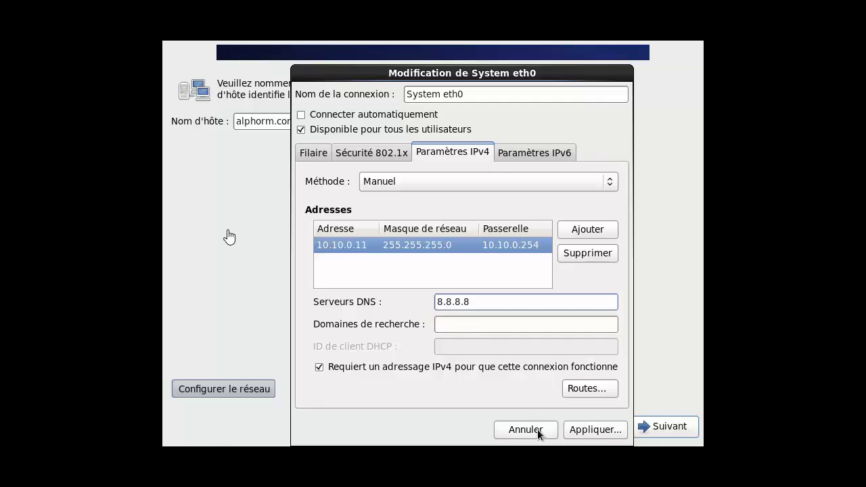
pyautogui.click(594, 429)
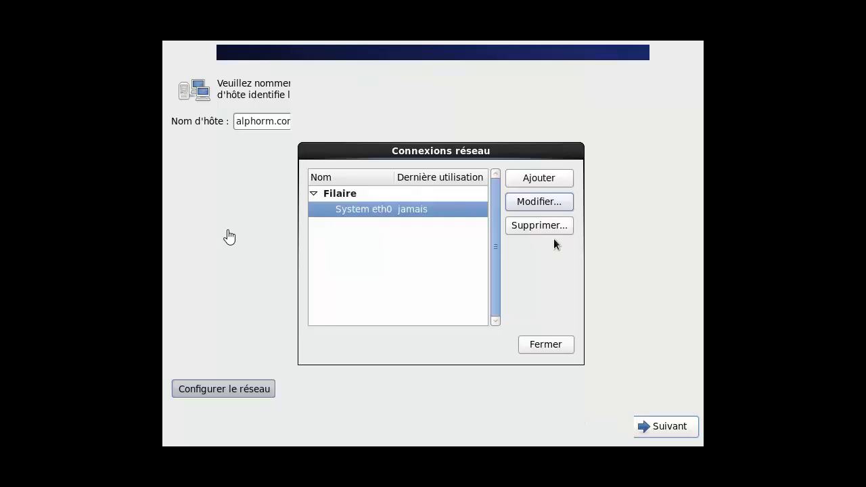
# Recheck eth0's saved IPv4 settings, apply again and close the network connections window
pyautogui.click(535, 202)
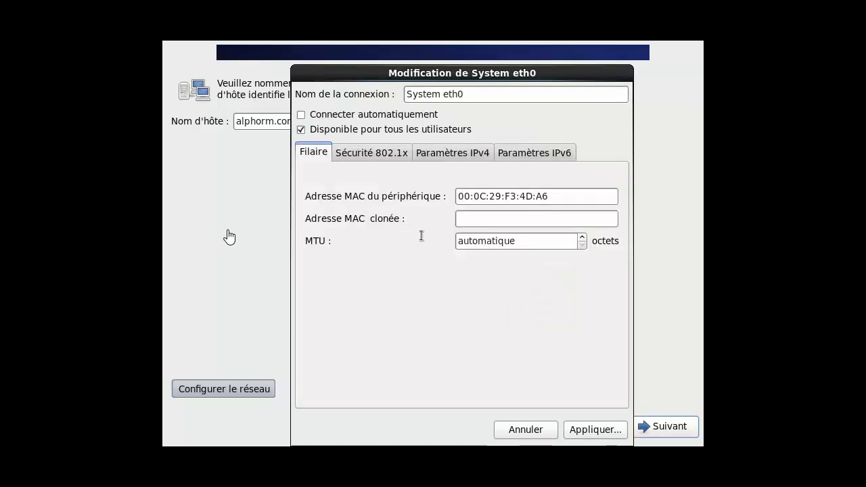
pyautogui.click(449, 152)
pyautogui.click(595, 431)
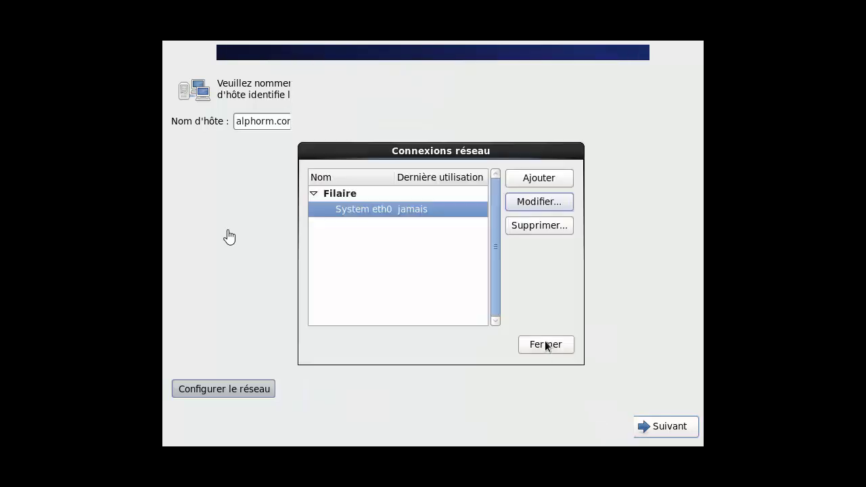
pyautogui.click(546, 344)
# Keep the Europe/Paris time zone, enter and confirm the root password, and accept it despite the weakness warning
pyautogui.click(661, 428)
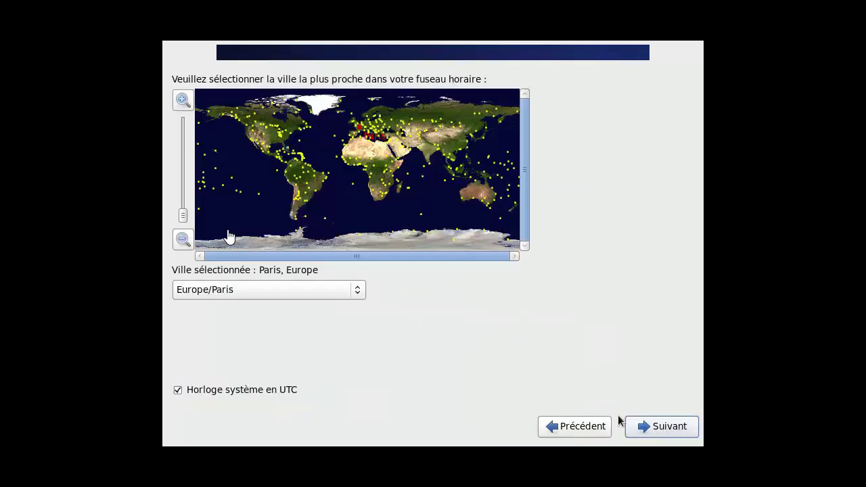
pyautogui.click(683, 428)
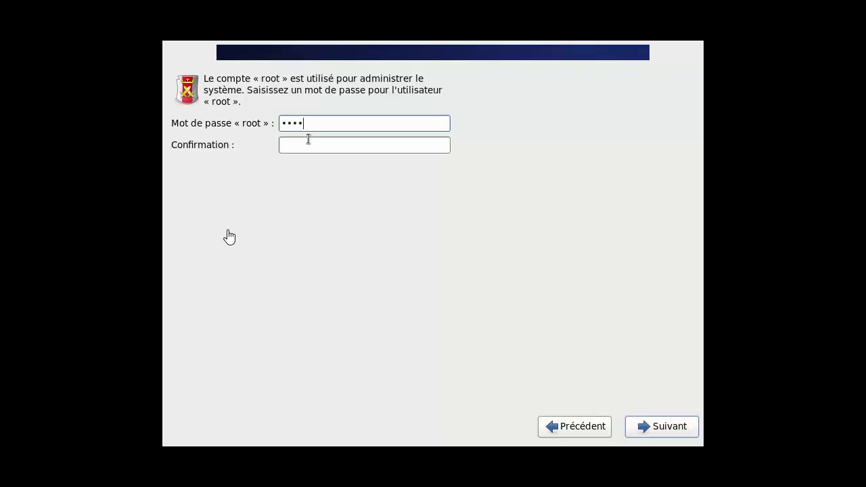
pyautogui.write('•')
pyautogui.click(308, 138)
pyautogui.write('•')
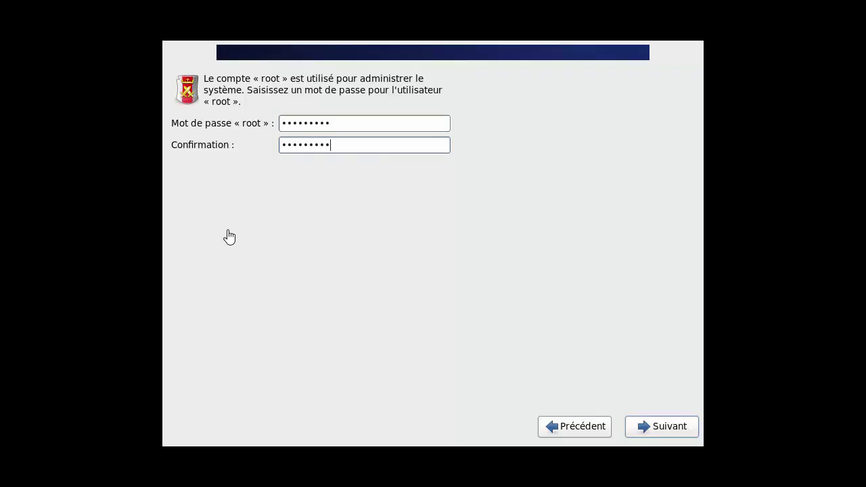
pyautogui.click(648, 424)
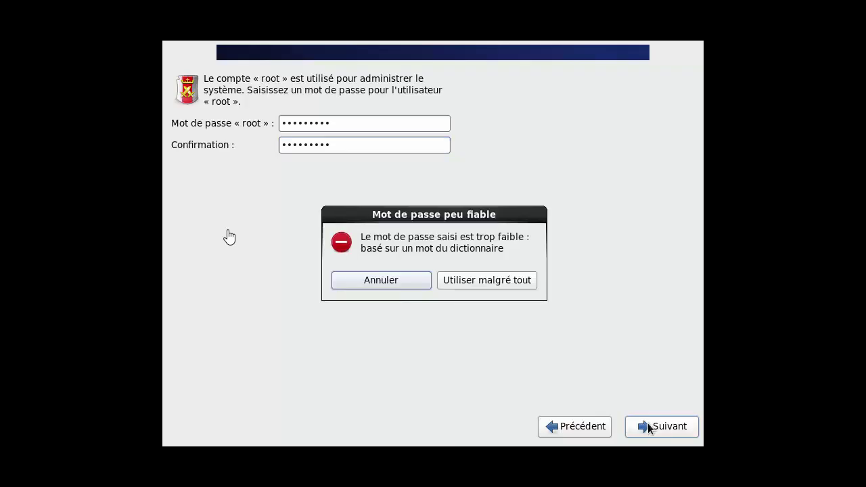
pyautogui.click(464, 283)
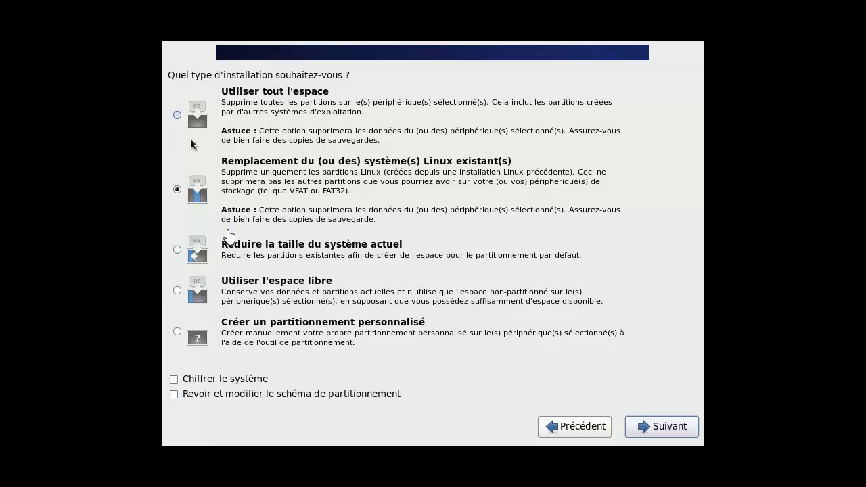
# Choose 'Utiliser tout l'espace' for partitioning and confirm writing the changes to the disk
pyautogui.click(180, 113)
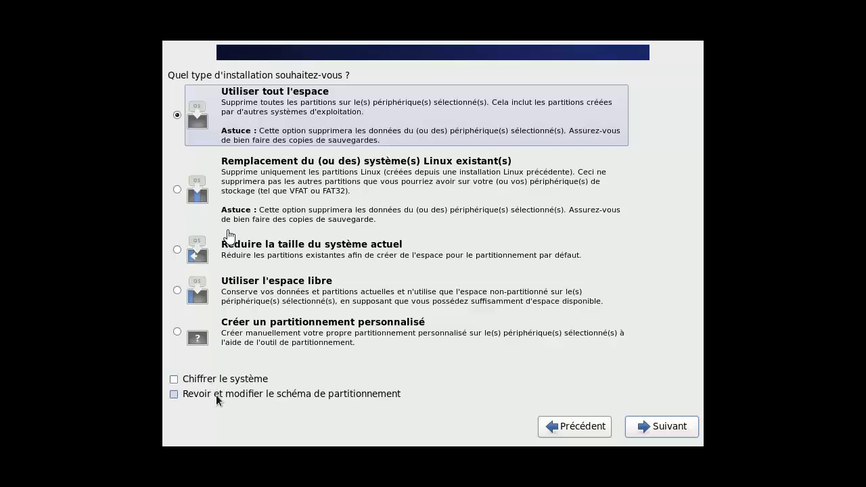
pyautogui.click(213, 393)
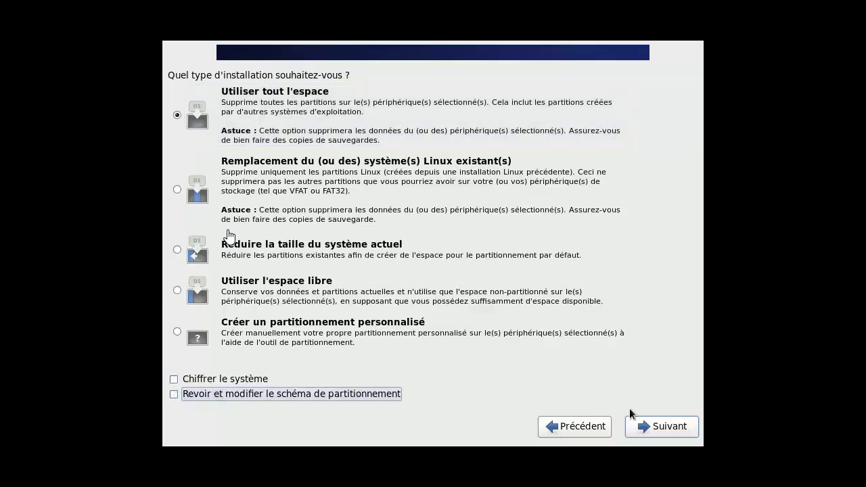
pyautogui.click(646, 429)
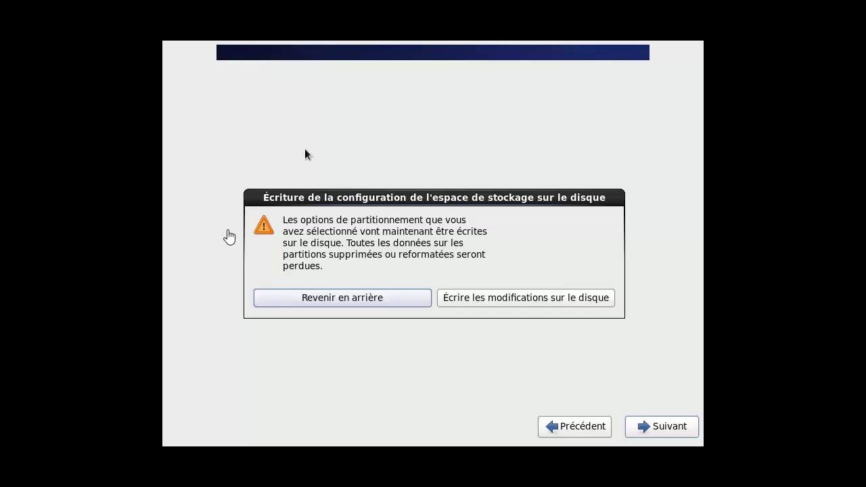
pyautogui.click(522, 299)
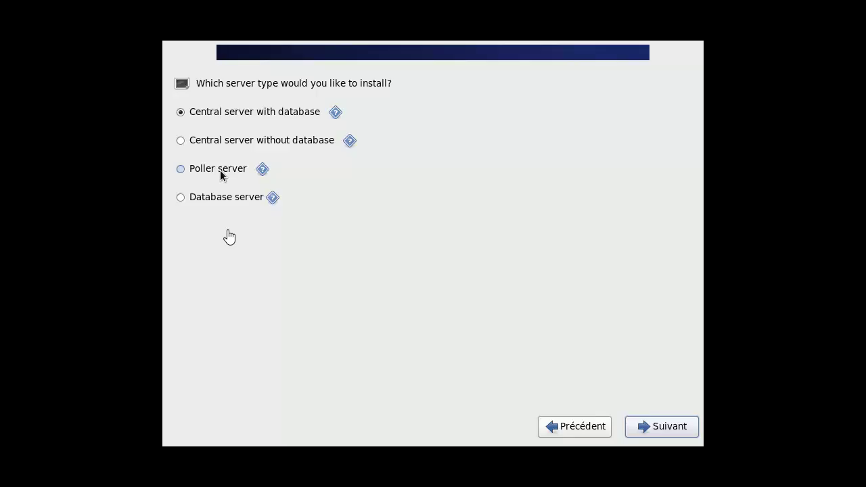
# Check the Poller server explanation, then install 'Central server with database'
pyautogui.click(262, 169)
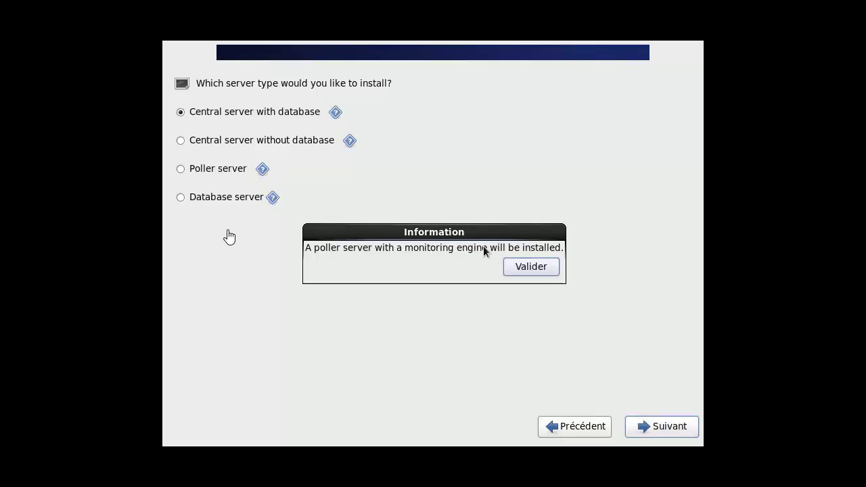
pyautogui.click(550, 270)
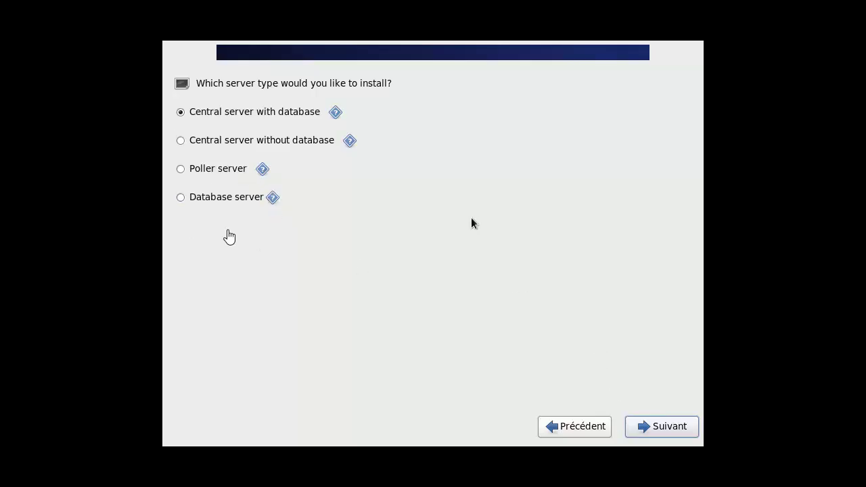
pyautogui.click(668, 430)
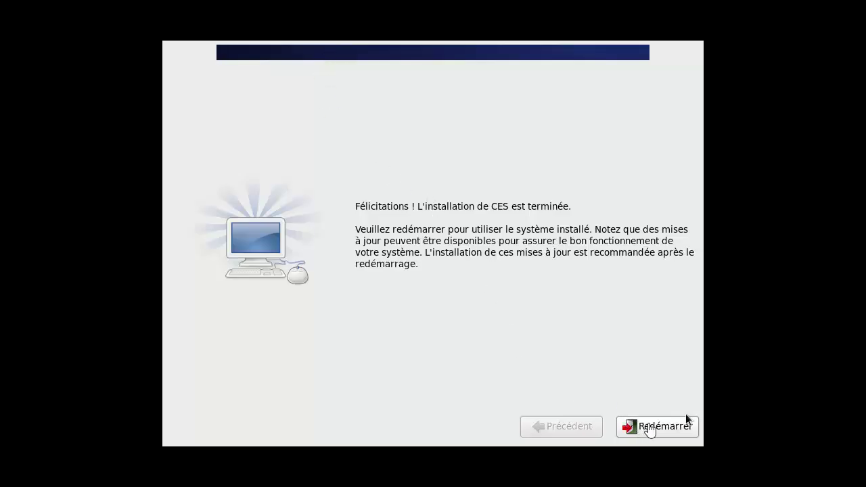
# Reboot the newly installed Centreon Enterprise Server to its console login prompt
pyautogui.click(668, 431)
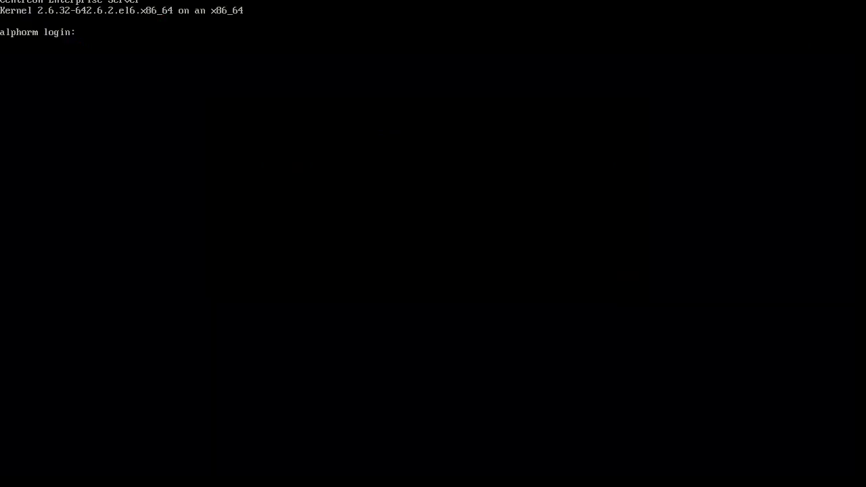
# Open the Centreon web installer at 192.168.1.23/centreon/install/setup.php in Firefox
pyautogui.click(142, 52)
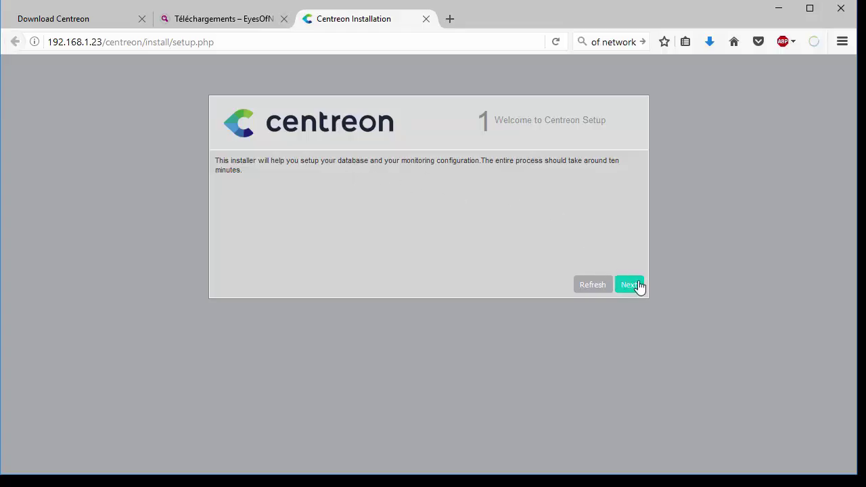
pyautogui.click(77, 42)
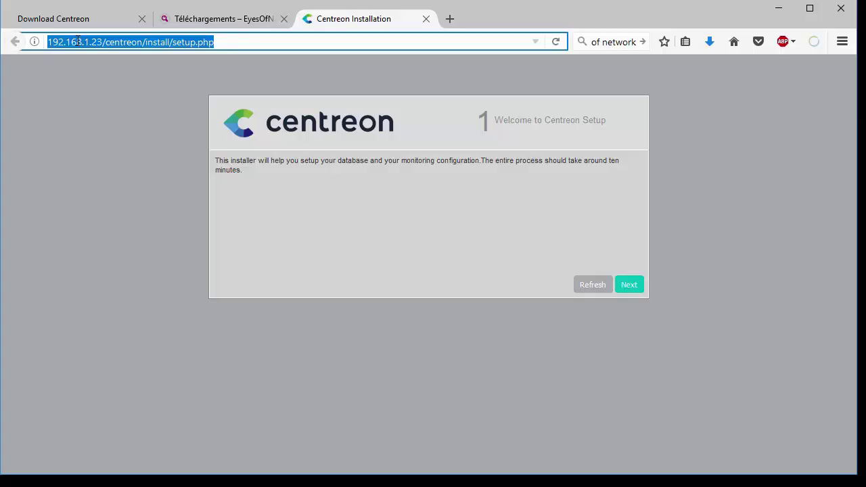
pyautogui.click(105, 42)
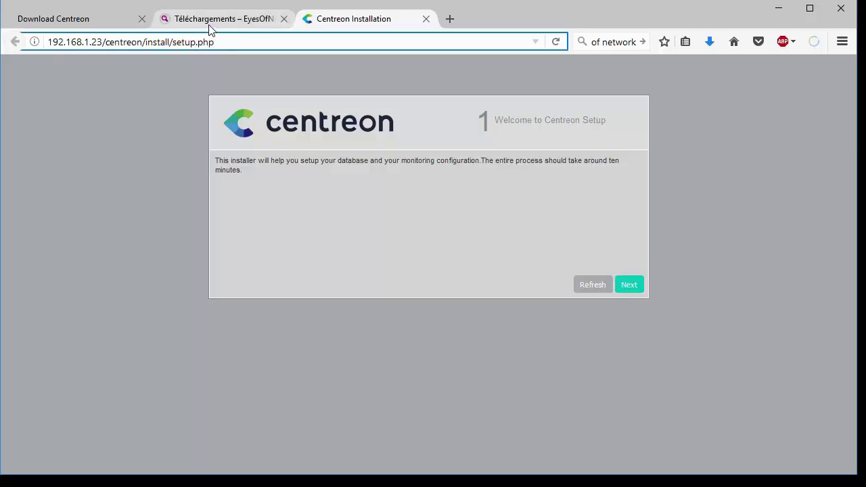
pyautogui.press('End')
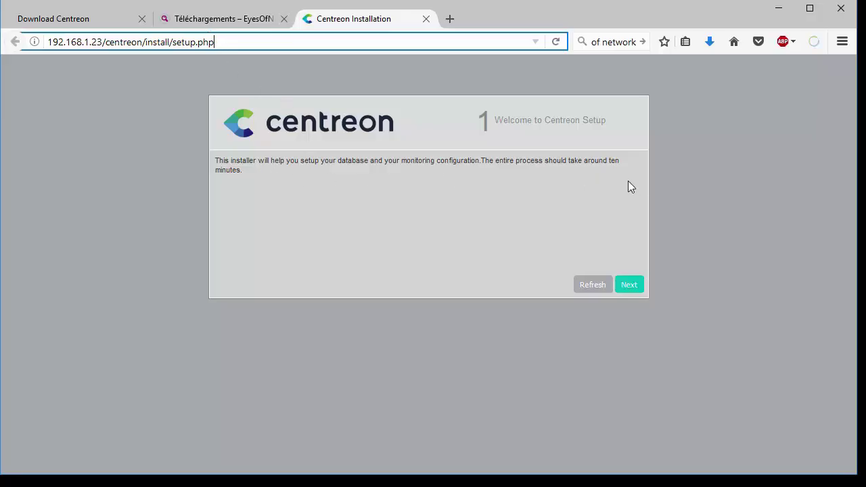
# Advance to the dependency check and note Timezone is 'Not initialized' in php.ini
pyautogui.click(629, 285)
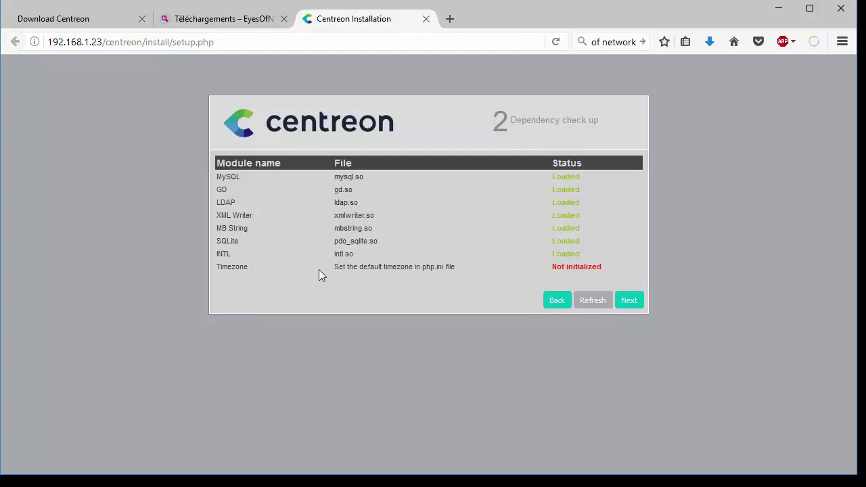
pyautogui.moveTo(374, 267); pyautogui.dragTo(431, 266)
pyautogui.moveTo(556, 267); pyautogui.dragTo(586, 271)
pyautogui.click(573, 241)
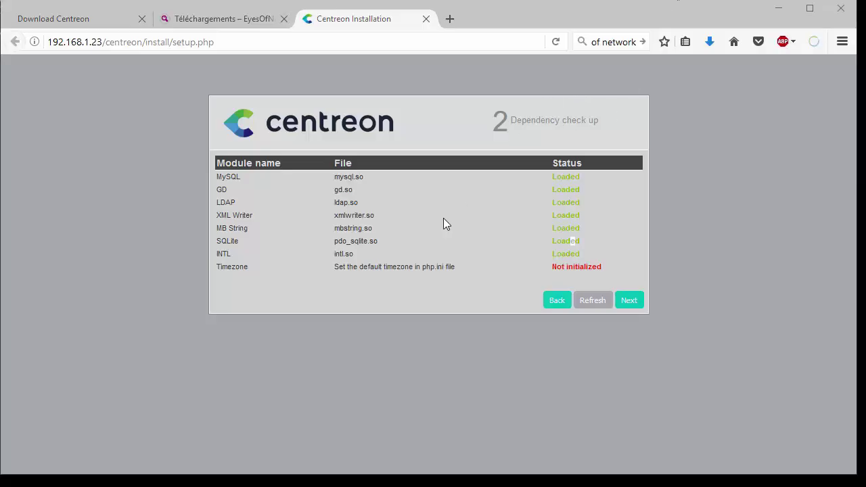
pyautogui.moveTo(339, 267); pyautogui.dragTo(460, 272)
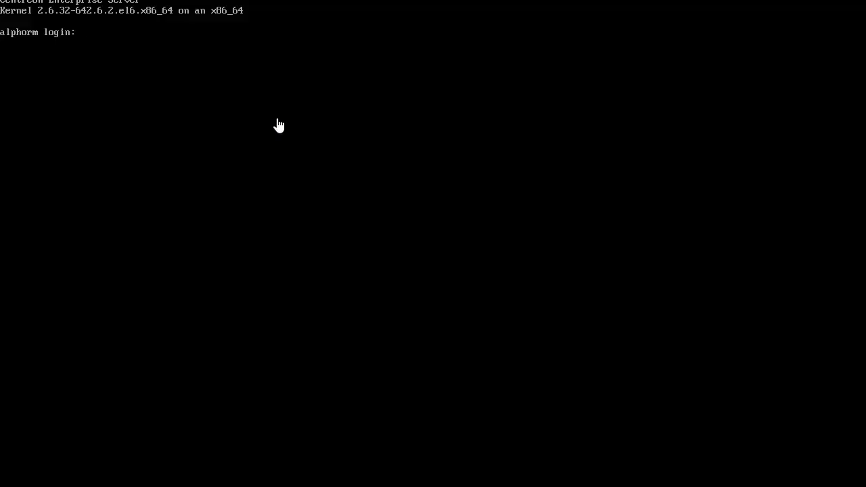
# Log in to the server console as root with the account password
pyautogui.write('oot')
pyautogui.press('Return')
pyautogui.press('Return')
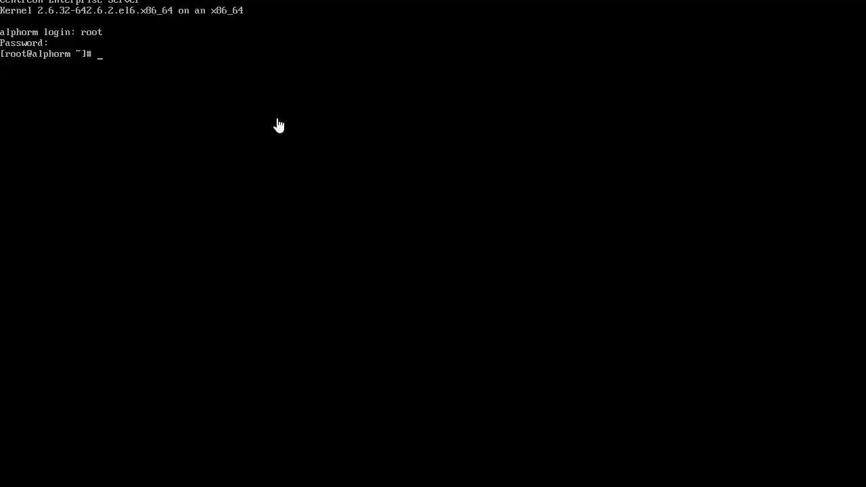
pyautogui.click(278, 125)
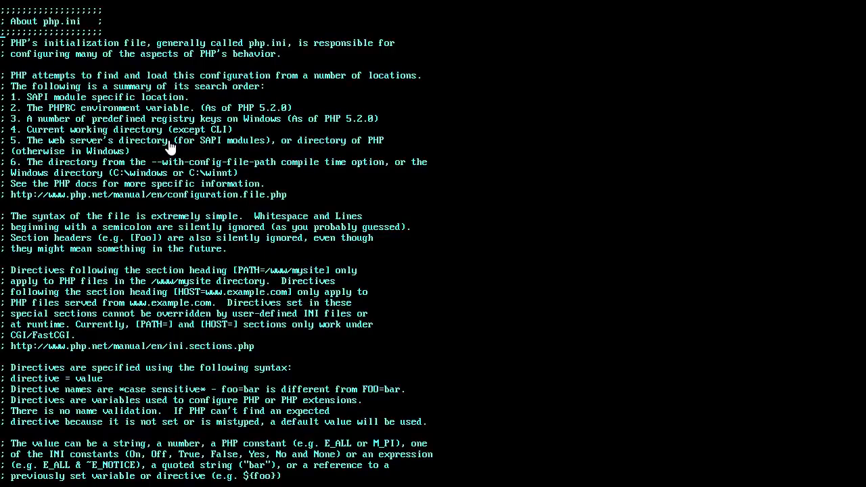
# In php.ini, uncomment date.timezone, set it to europe/paris, and save with :w
pyautogui.scroll(-13, 169, 146)
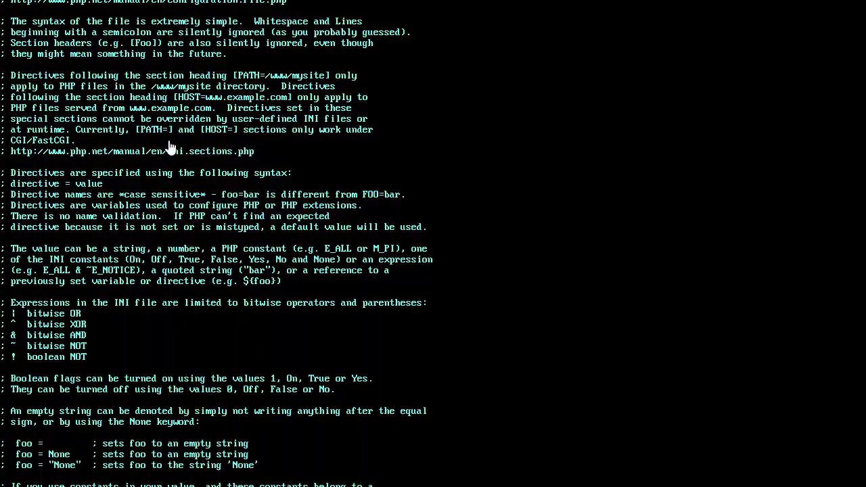
pyautogui.scroll(-17, 170, 146)
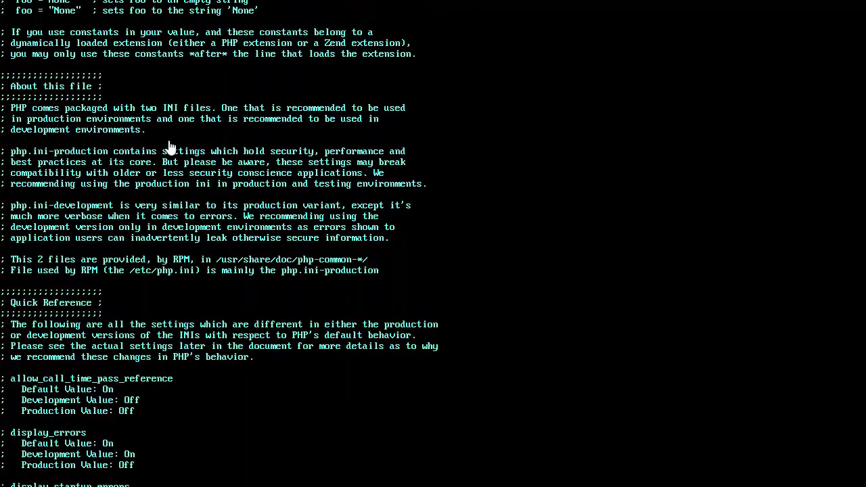
pyautogui.scroll(-14, 169, 147)
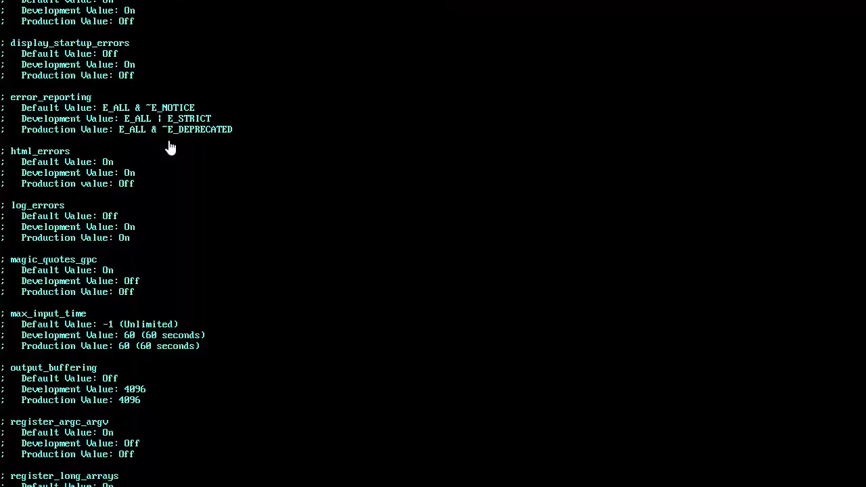
pyautogui.scroll(-18, 169, 147)
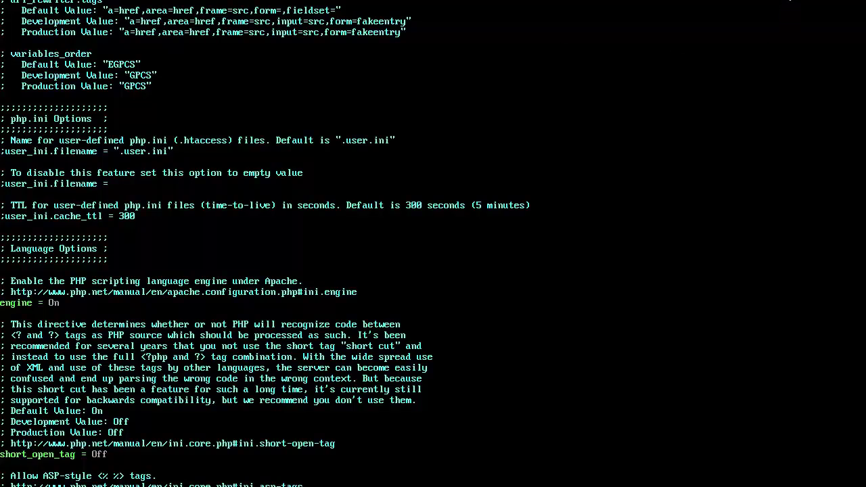
pyautogui.scroll(-20, 301, 273)
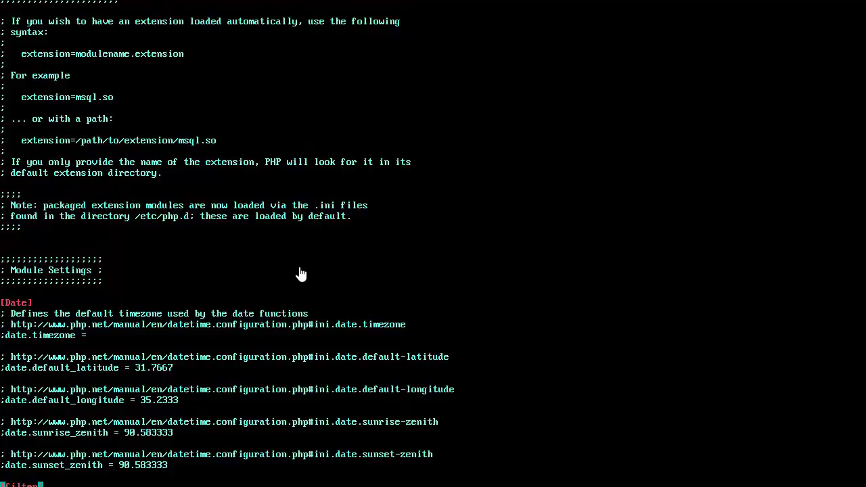
pyautogui.scroll(-1, 301, 273)
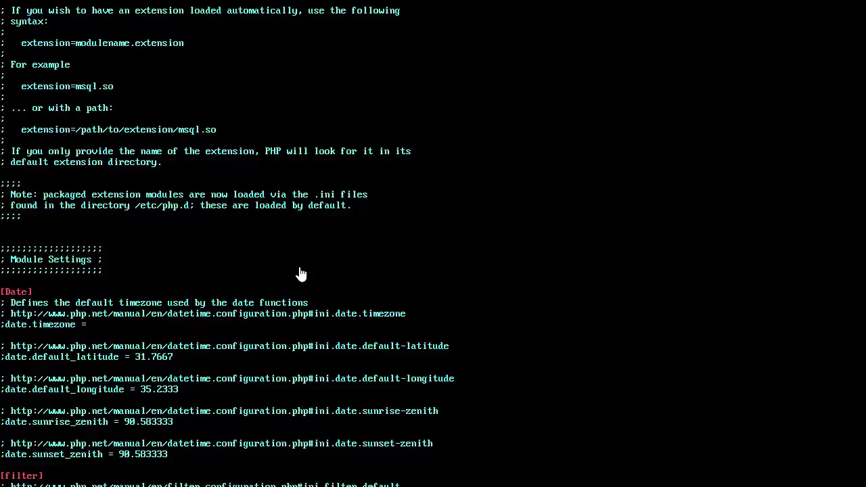
pyautogui.press('x')
pyautogui.write('europ')
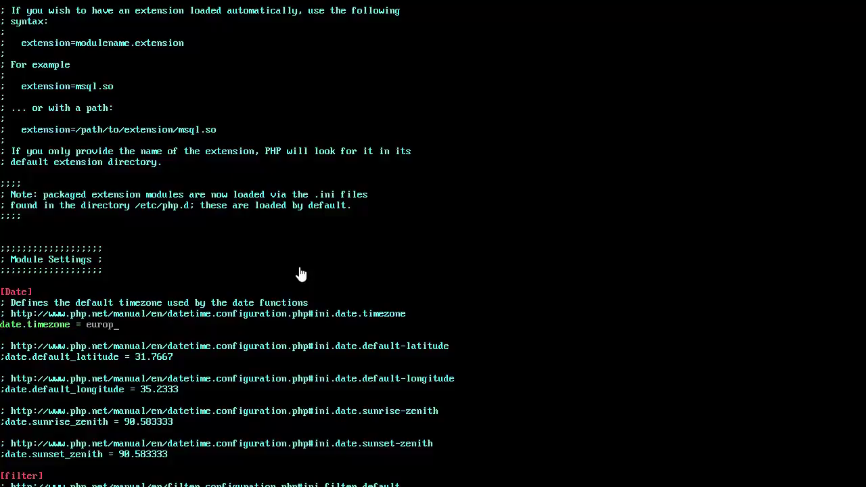
pyautogui.write('e/paris')
pyautogui.press('Escape')
pyautogui.write(':w')
pyautogui.press('Return')
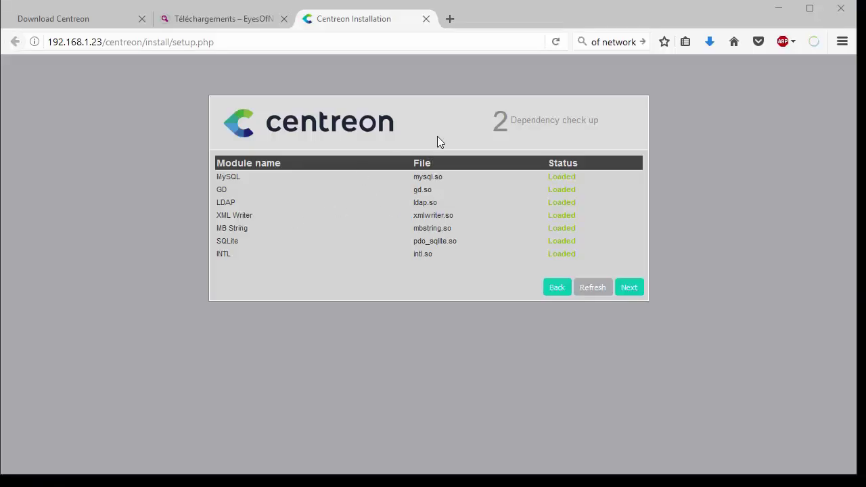
# Pass the dependency check and accept the default monitoring engine paths
pyautogui.click(628, 289)
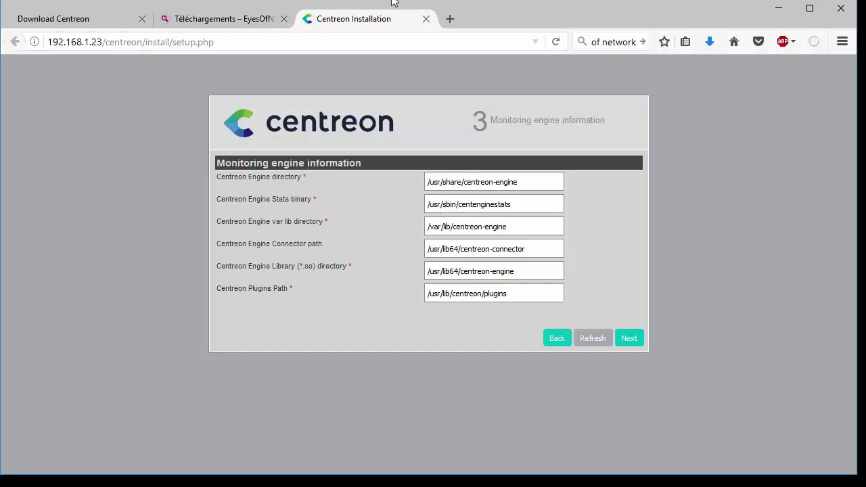
pyautogui.click(455, 248)
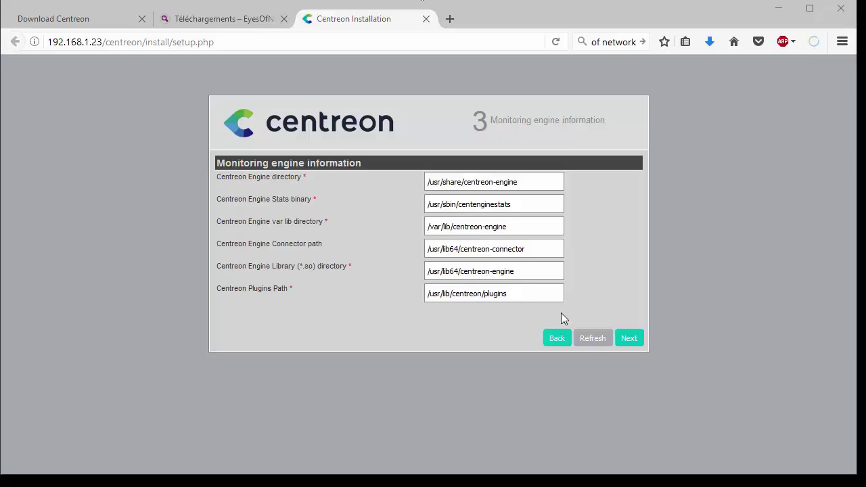
pyautogui.click(629, 338)
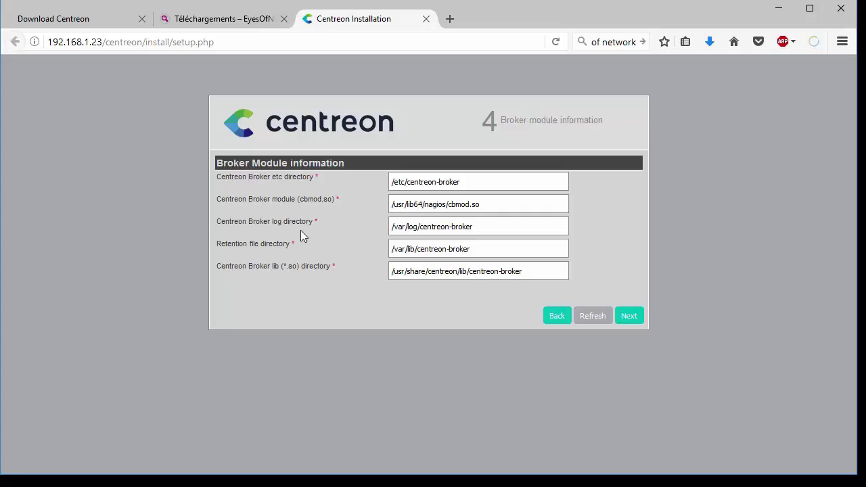
# Accept the broker module paths, then enter and confirm the admin password
pyautogui.click(635, 322)
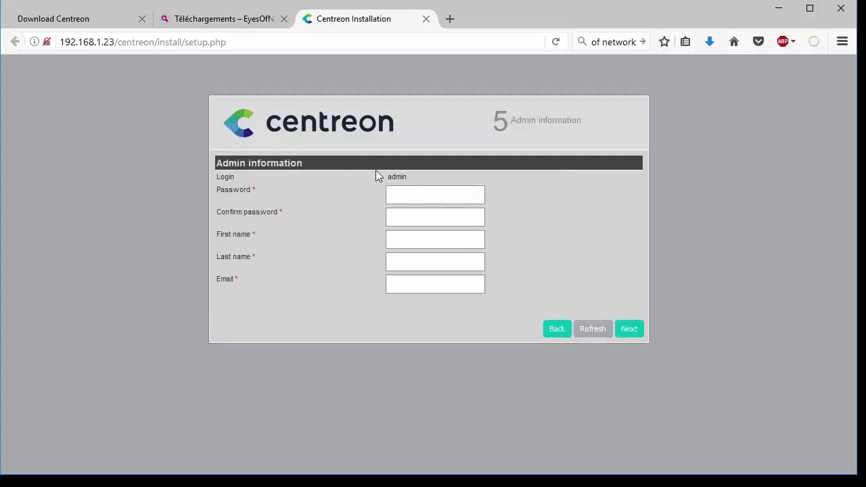
pyautogui.click(407, 196)
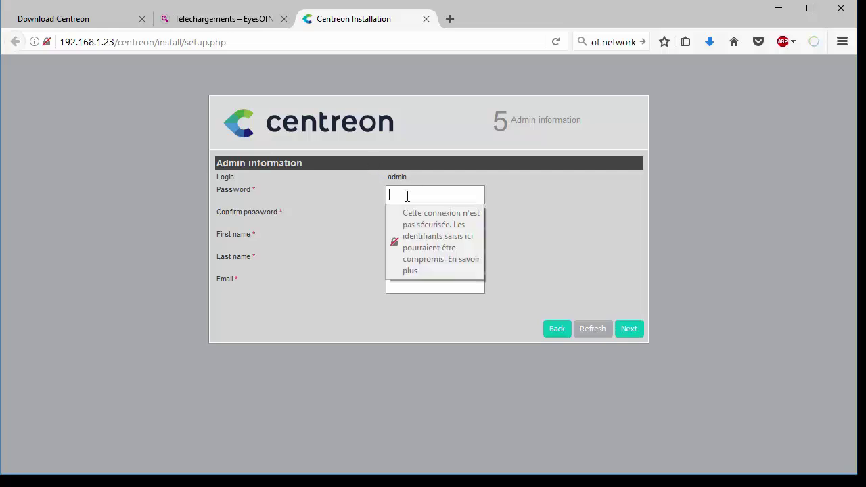
pyautogui.write('admin')
pyautogui.press('Tab')
pyautogui.write('a')
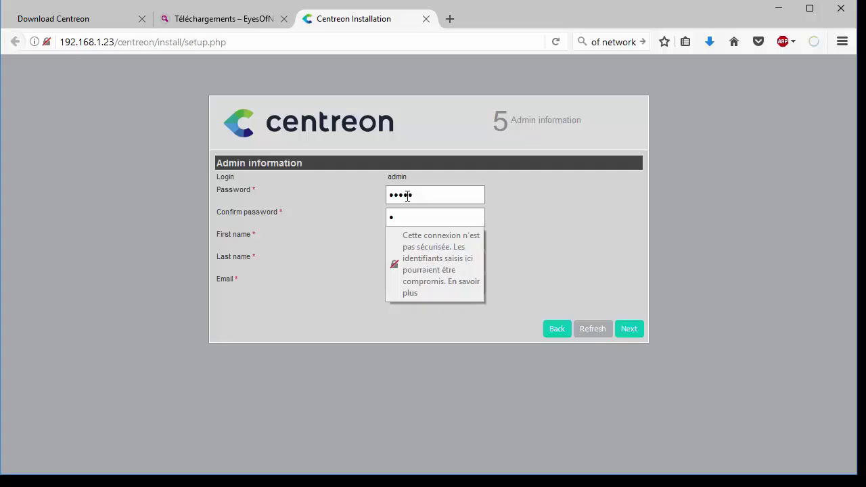
pyautogui.write('dmin')
# Fill in the admin's first name, last name and e-mail address, then continue
pyautogui.press('Tab')
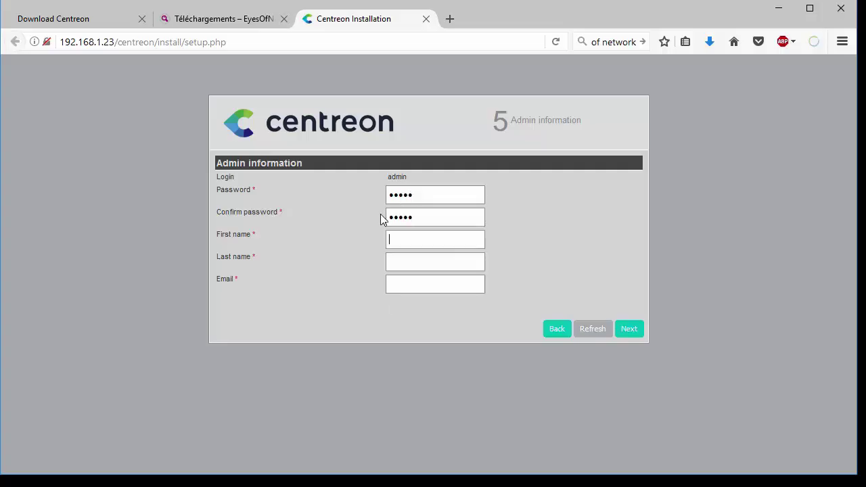
pyautogui.write('admin')
pyautogui.press('Tab')
pyautogui.write('admin')
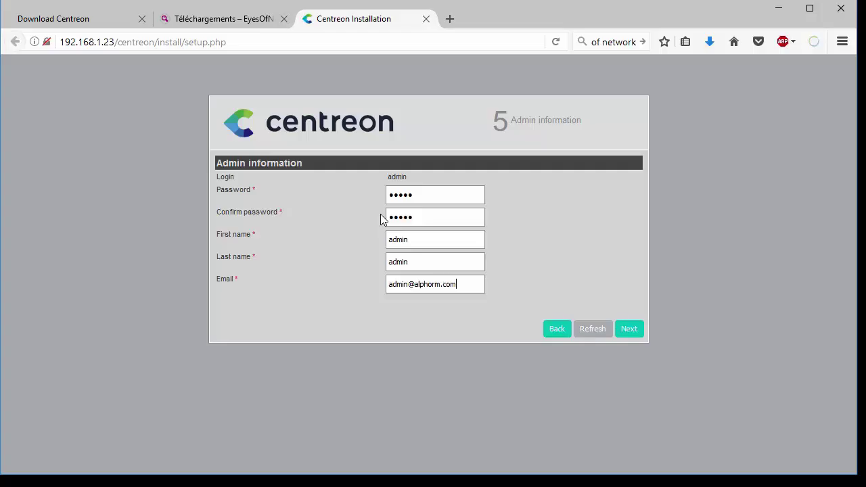
pyautogui.click(627, 330)
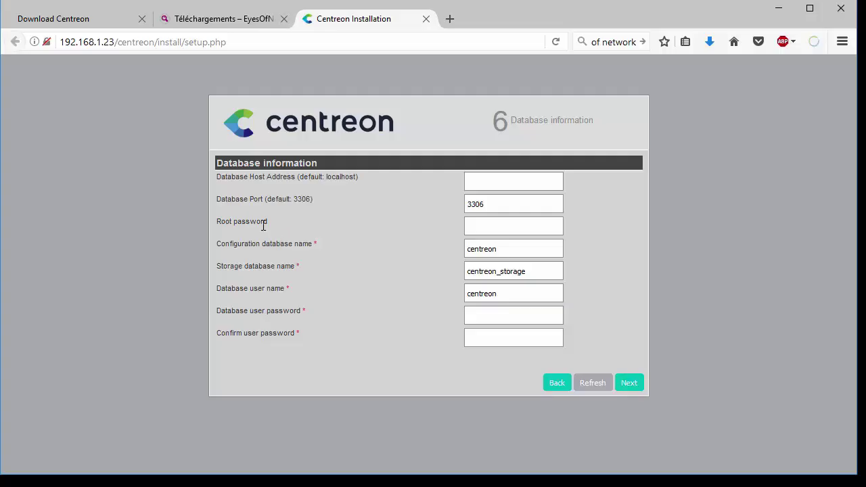
# Enter the database root password and review the database and user names
pyautogui.click(483, 224)
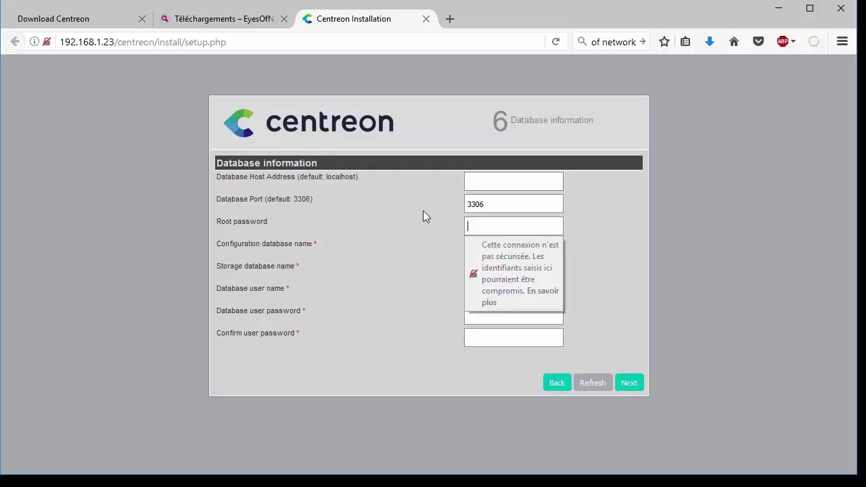
pyautogui.write('centreon1')
pyautogui.click(319, 251)
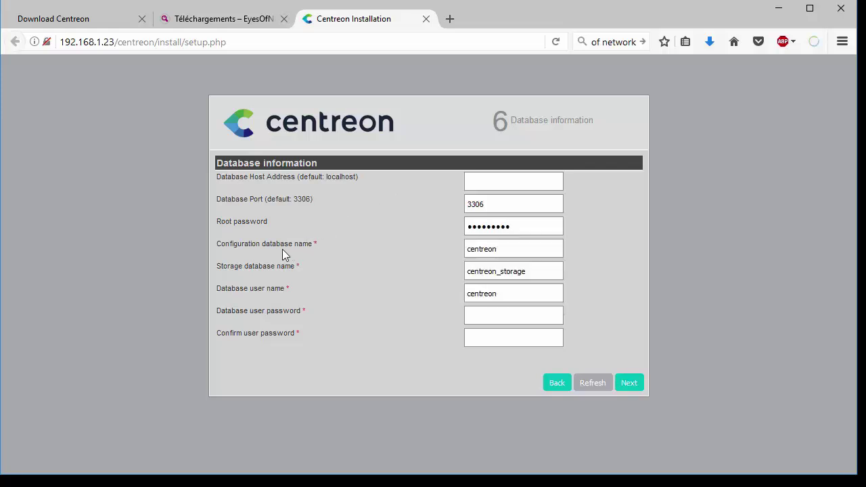
pyautogui.click(502, 250)
pyautogui.click(526, 273)
pyautogui.click(498, 296)
# Enter and confirm the database user password, then submit to start the database installation
pyautogui.click(484, 319)
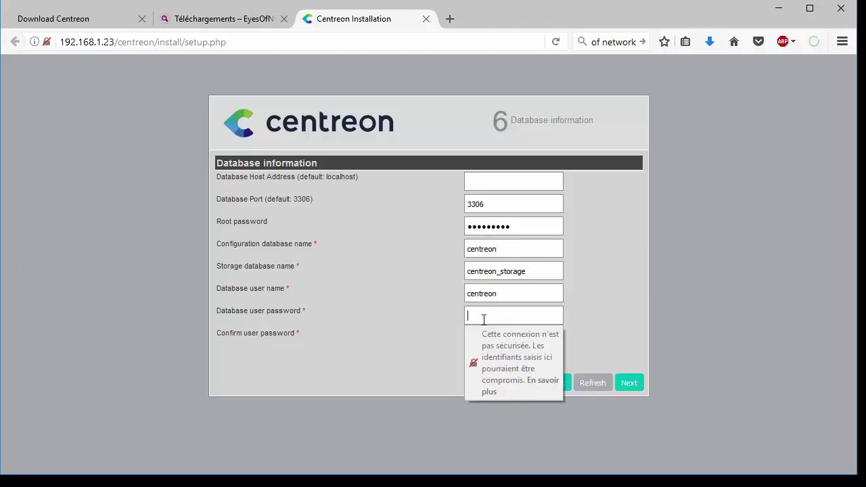
pyautogui.write('•••••••••')
pyautogui.press('Tab')
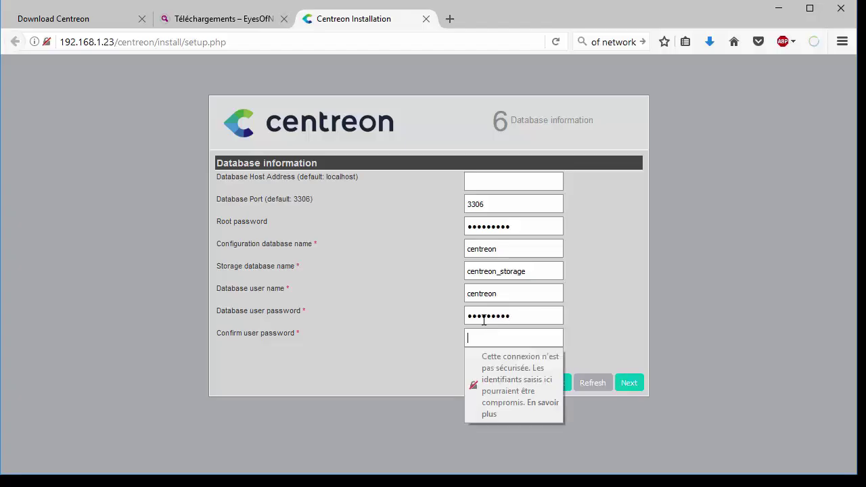
pyautogui.write('•••••••••')
pyautogui.click(414, 343)
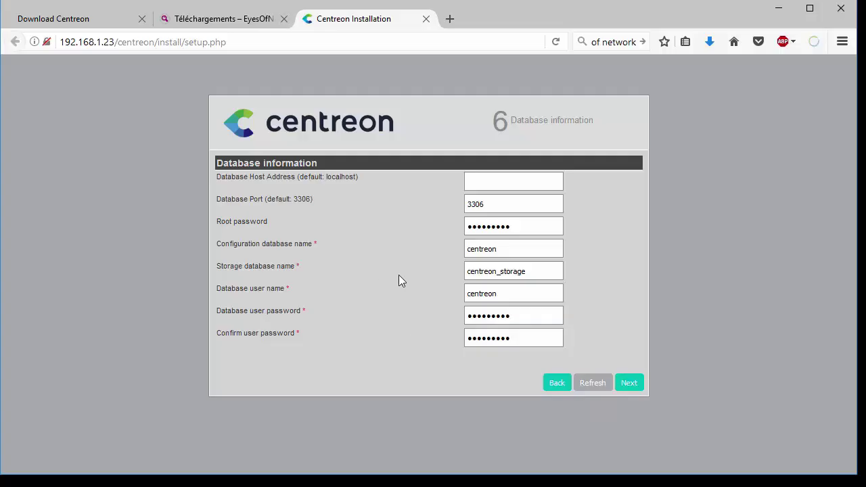
pyautogui.click(628, 383)
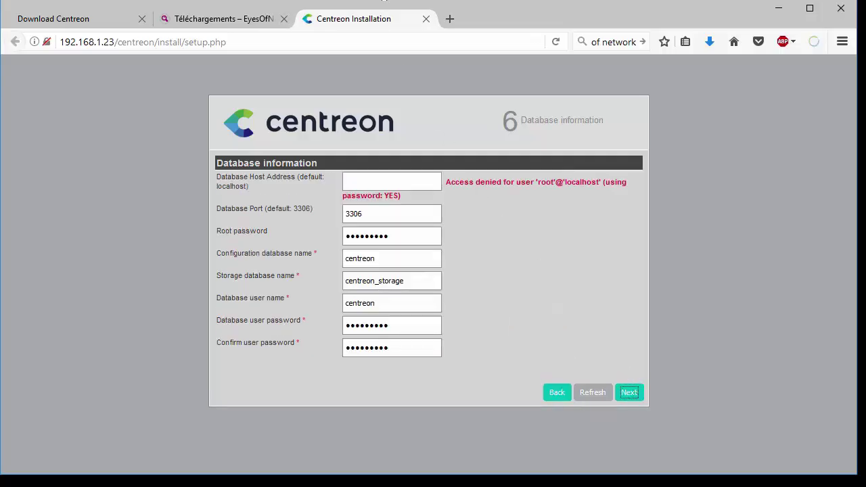
pyautogui.click(353, 181)
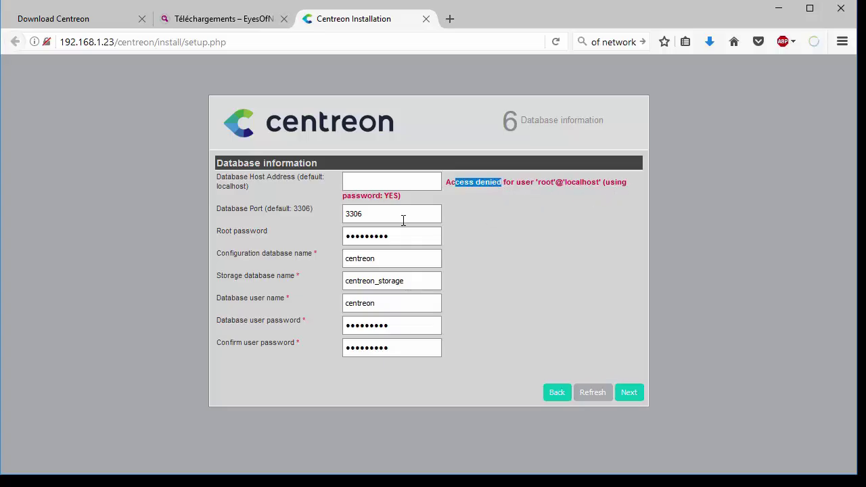
pyautogui.click(635, 399)
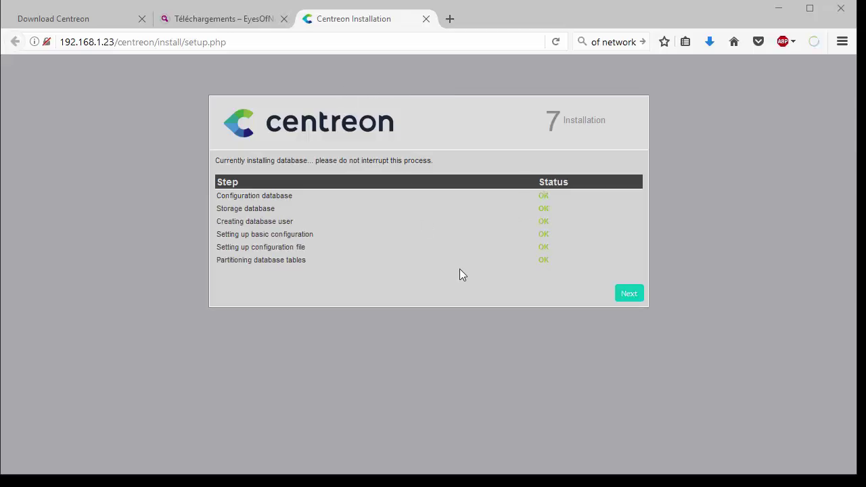
# Complete Centreon's installation at step 8 to reach the Centreon 2.8.1 login page
pyautogui.click(629, 296)
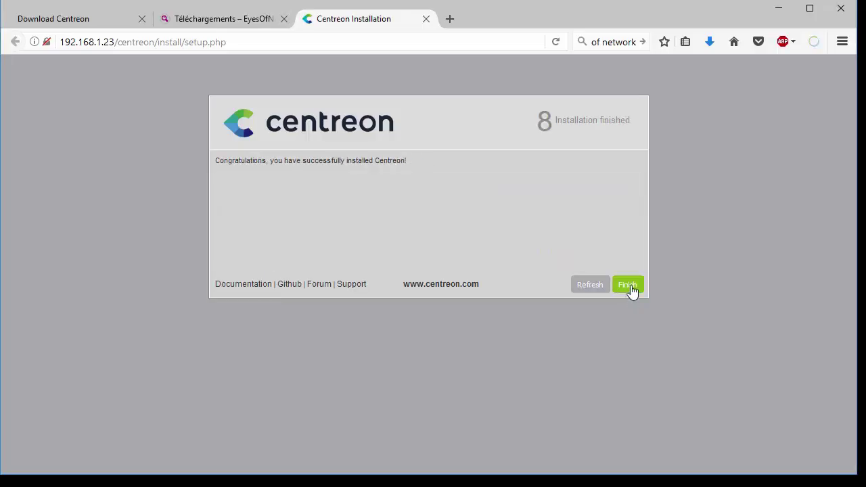
pyautogui.click(628, 287)
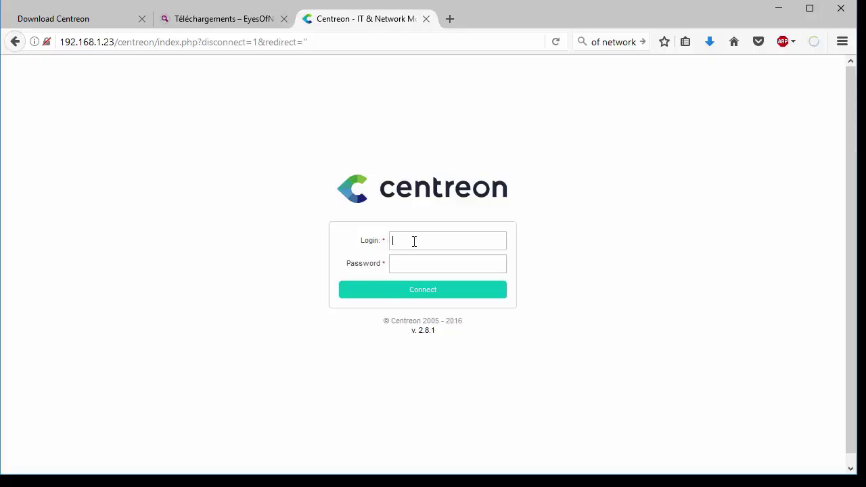
# Log in to Centreon as admin with the account password and view the top menu tabs
pyautogui.write('admin')
pyautogui.press('Tab')
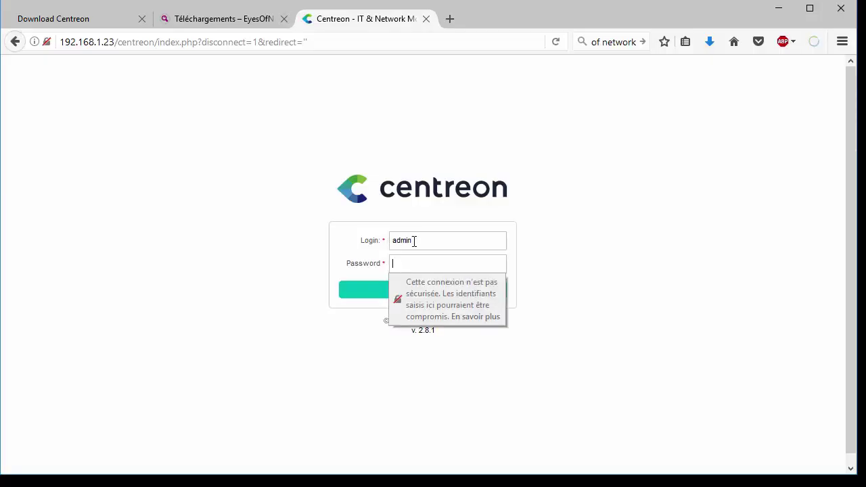
pyautogui.write('••••')
pyautogui.press('Return')
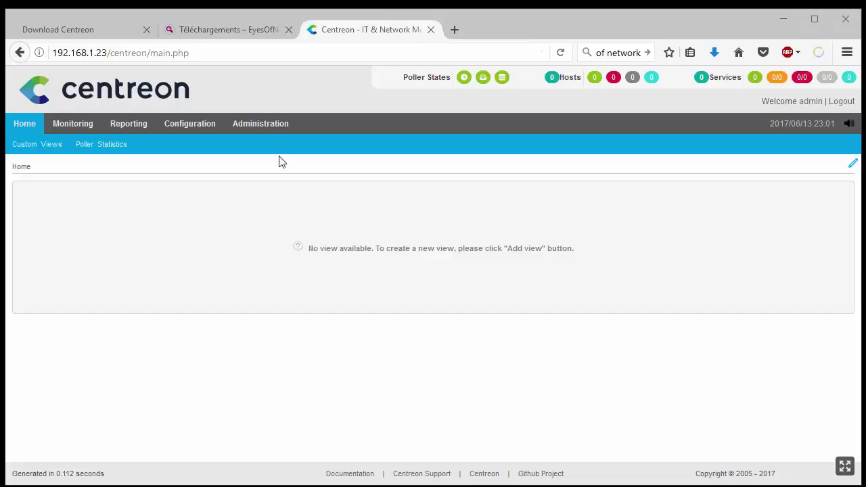
pyautogui.moveTo(85, 129)
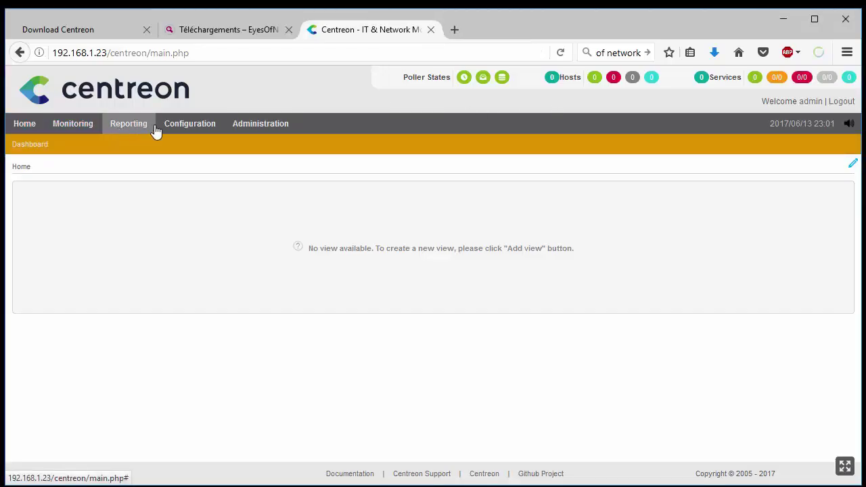
pyautogui.moveTo(259, 128)
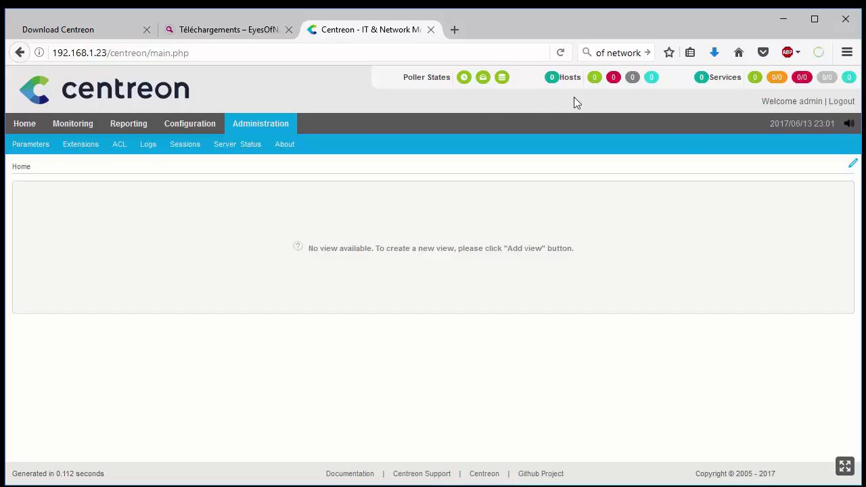
pyautogui.moveTo(23, 124)
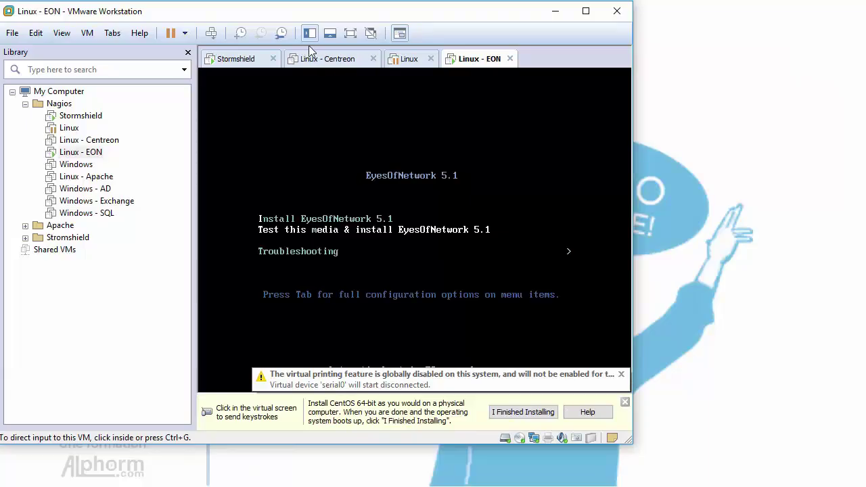
# Show the EON VM full screen and boot 'Test this media & install EyesOfNetwork 5.1'
pyautogui.click(350, 33)
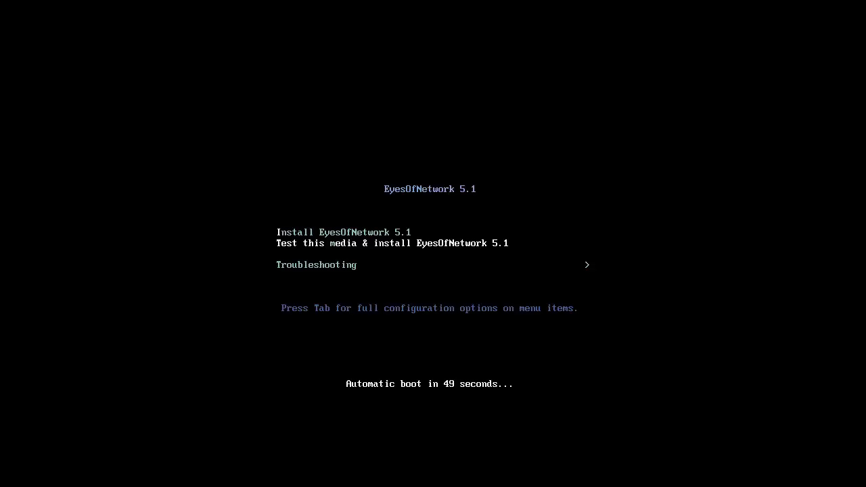
pyautogui.click(305, 246)
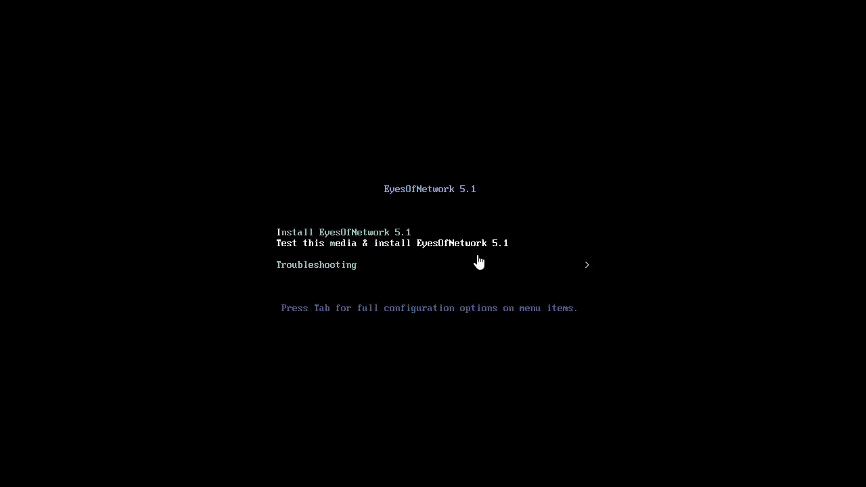
pyautogui.press('Up')
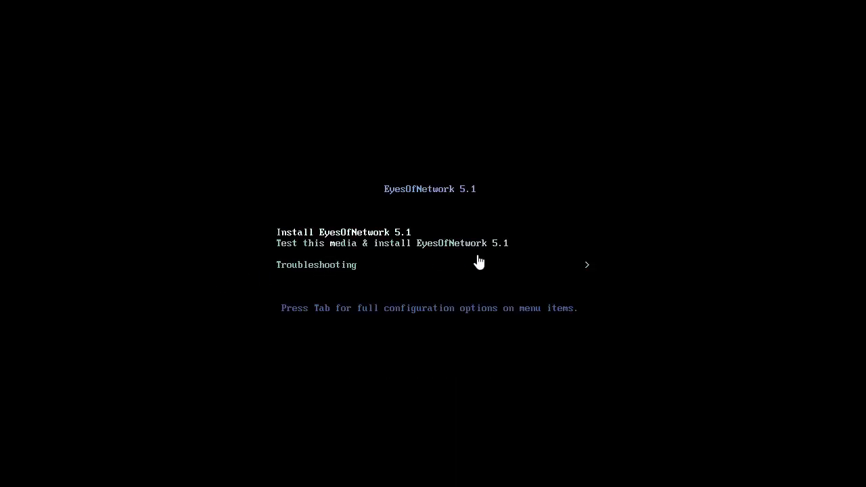
pyautogui.press('Down')
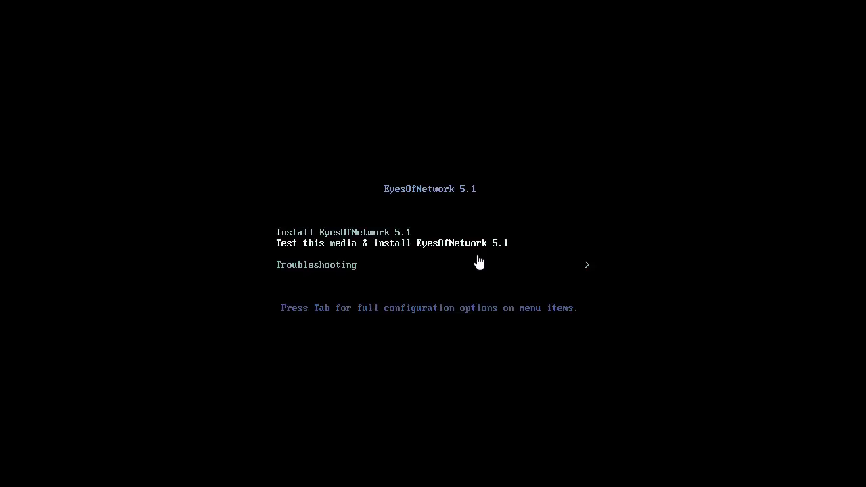
pyautogui.press('Down')
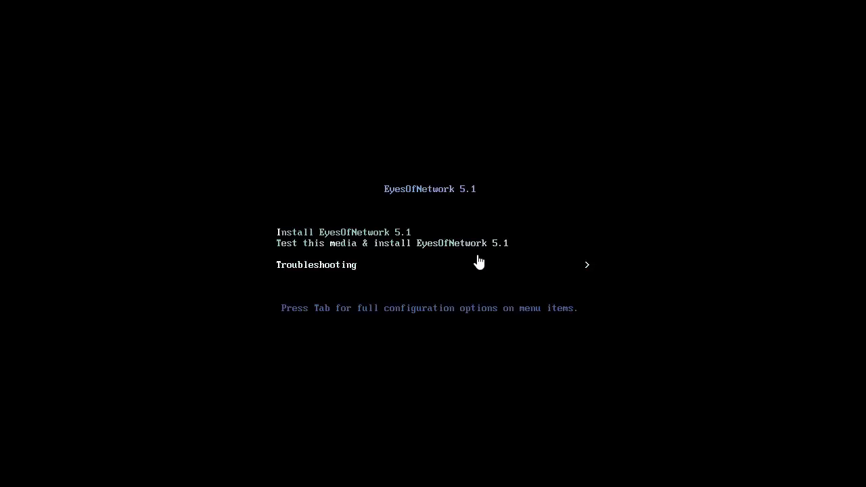
pyautogui.press('Up')
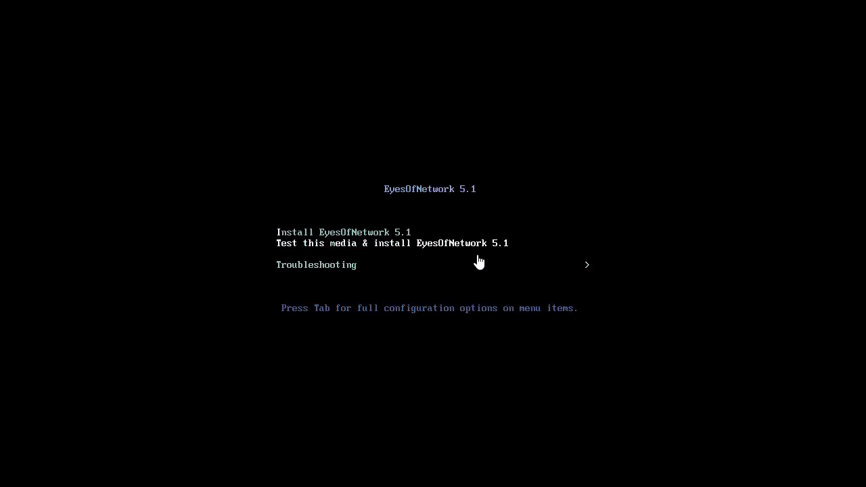
pyautogui.press('Return')
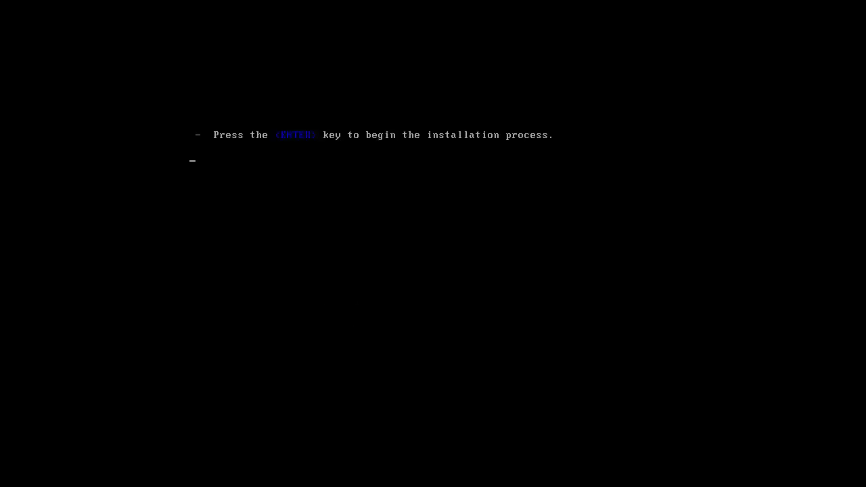
pyautogui.press('Return')
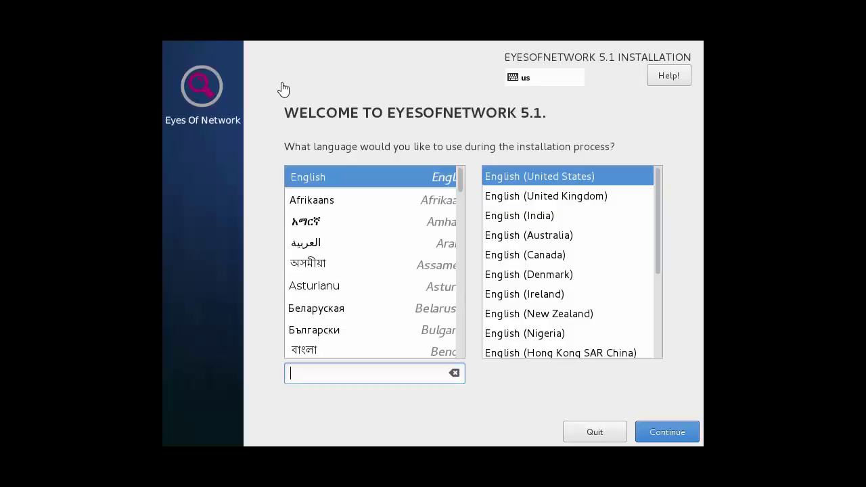
# Choose Français (France) as the installer language and continue to the summary
pyautogui.click(322, 288)
pyautogui.scroll(-5, 322, 293)
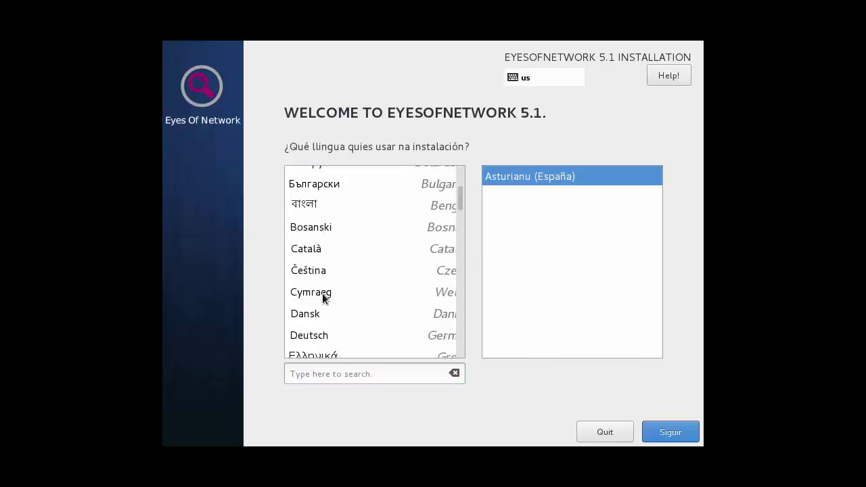
pyautogui.scroll(-6, 322, 293)
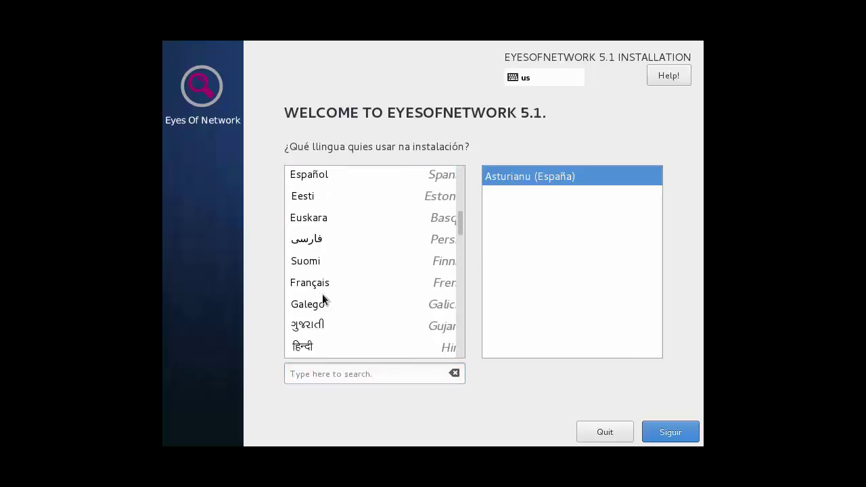
pyautogui.click(320, 289)
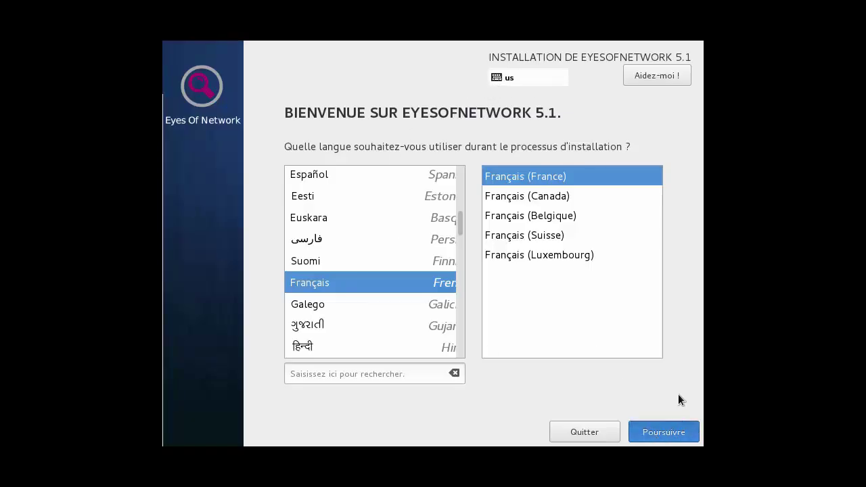
pyautogui.click(668, 431)
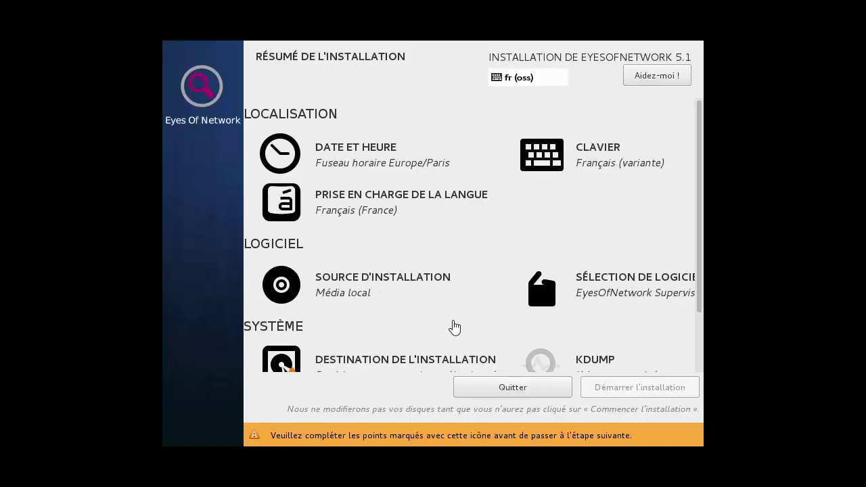
# Select the 20 GiO virtual disk as the installation destination and confirm it
pyautogui.scroll(-1, 468, 339)
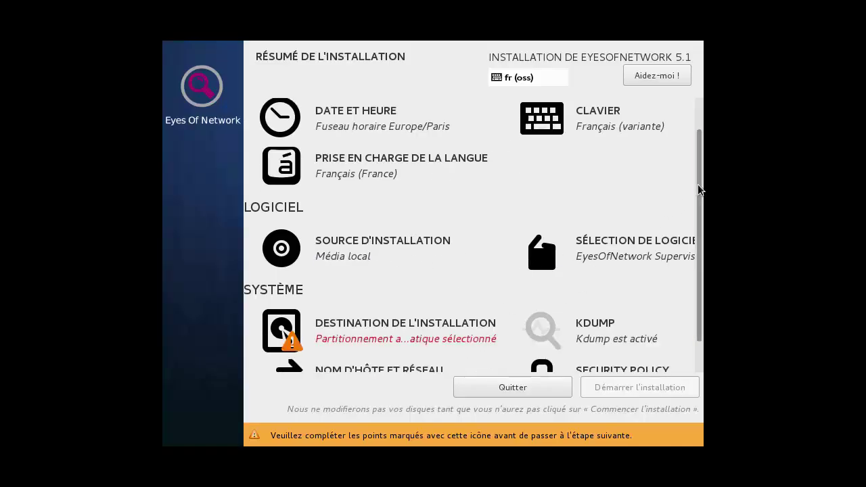
pyautogui.moveTo(697, 184); pyautogui.dragTo(694, 231)
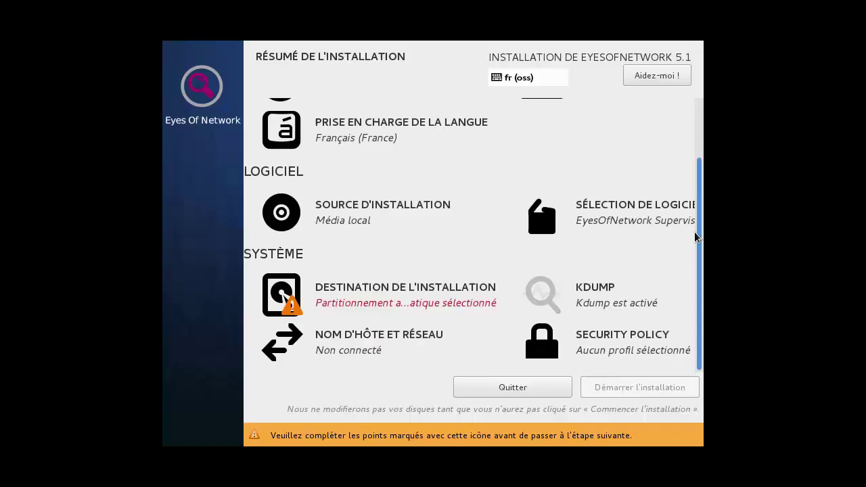
pyautogui.click(370, 289)
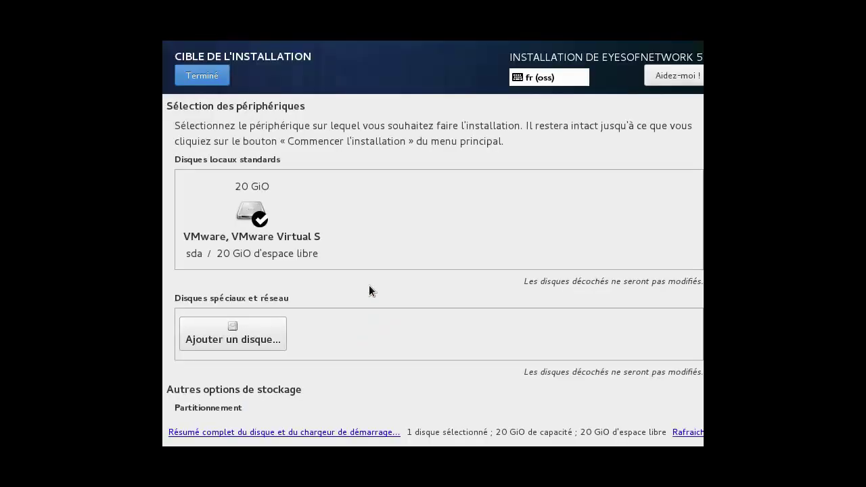
pyautogui.click(269, 240)
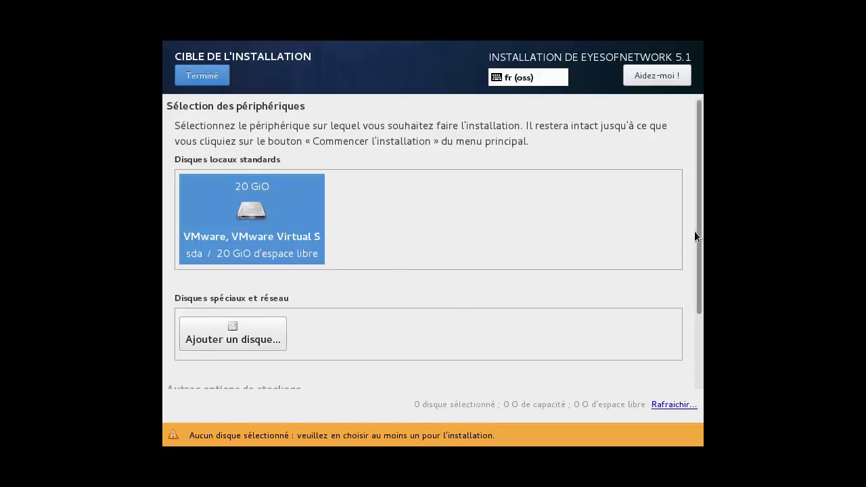
pyautogui.moveTo(696, 232); pyautogui.dragTo(690, 329)
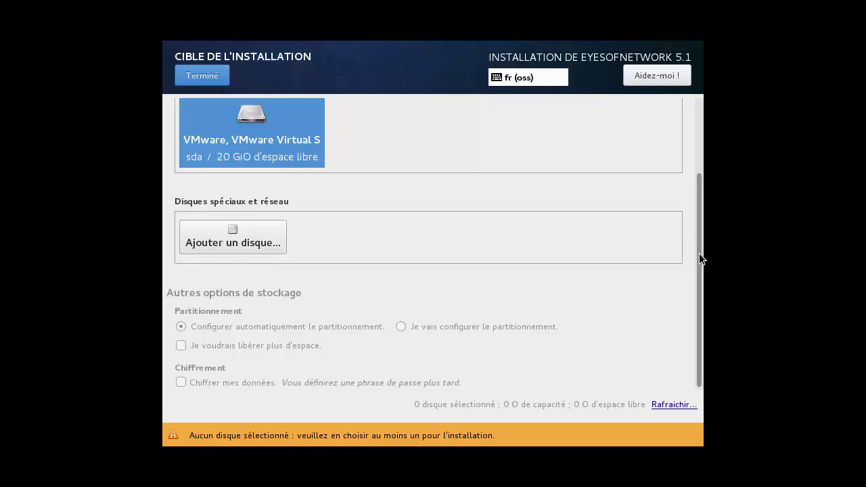
pyautogui.moveTo(698, 253); pyautogui.dragTo(607, 200)
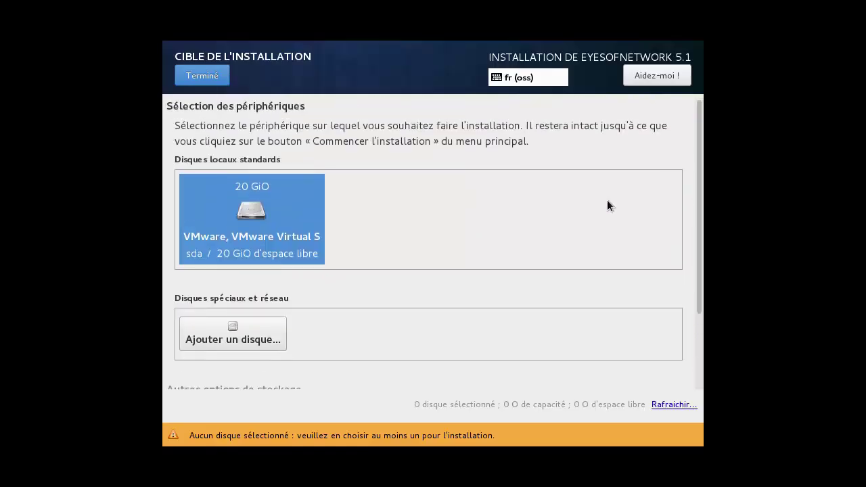
pyautogui.click(201, 79)
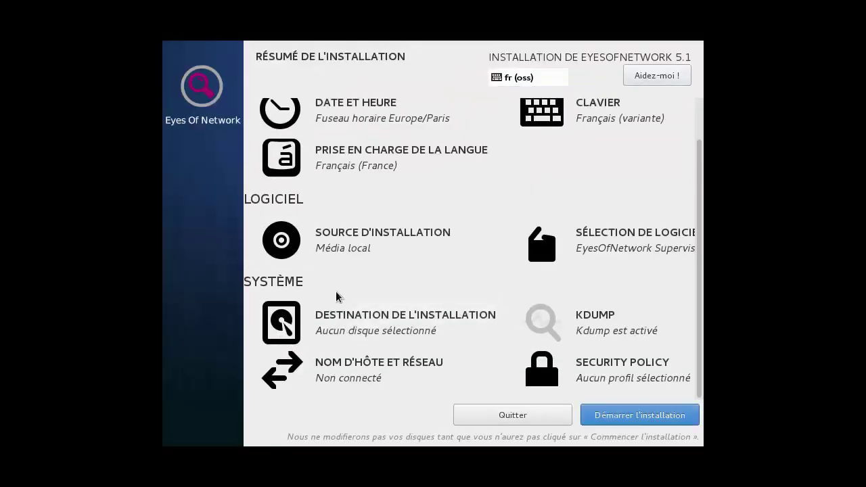
# Start the EyesOfNetwork 5.1 installation from the summary screen
pyautogui.scroll(2, 335, 247)
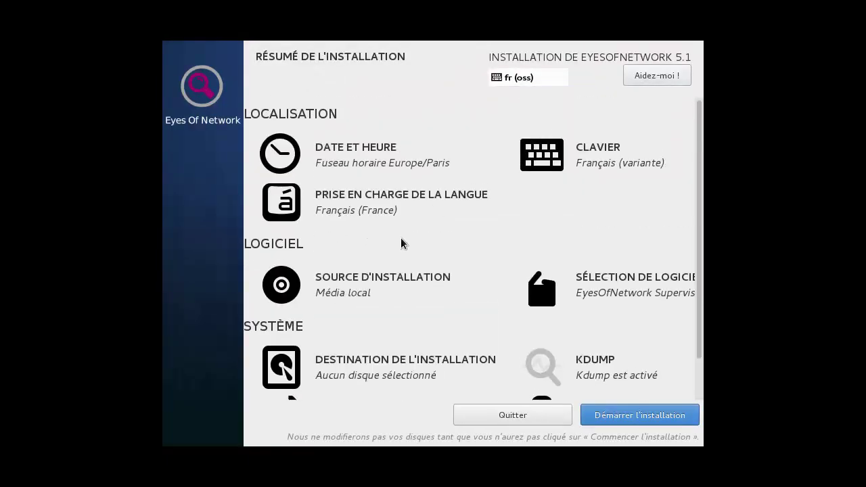
pyautogui.scroll(-2, 437, 207)
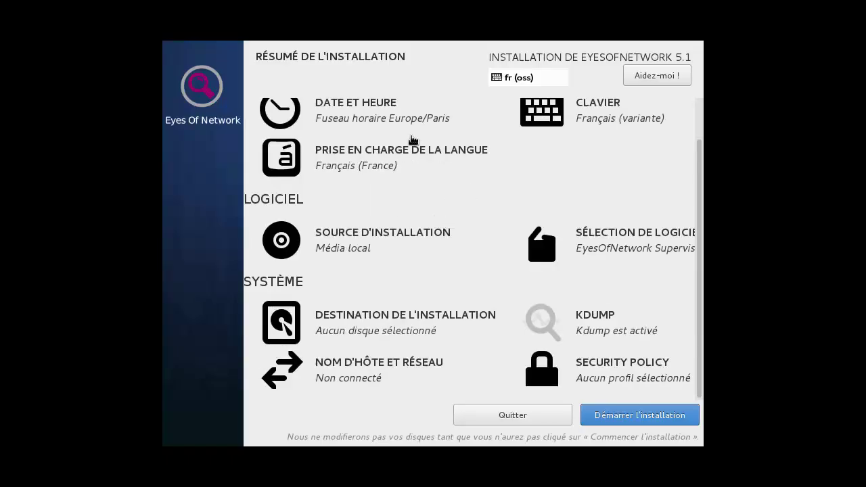
pyautogui.click(621, 419)
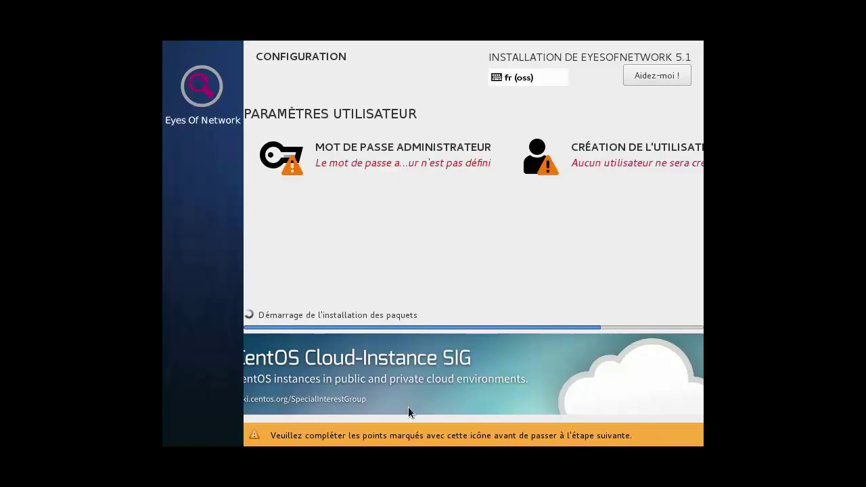
# Set and confirm the root password, accepting the weak-password warning
pyautogui.click(278, 160)
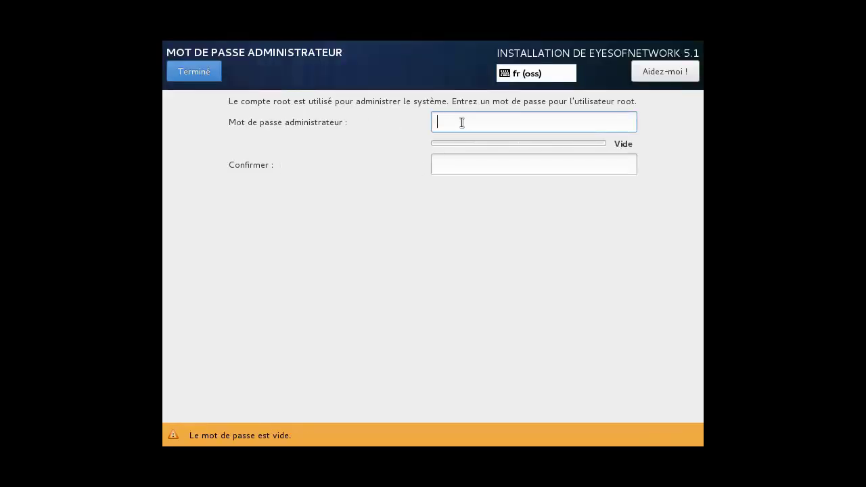
pyautogui.write('•••••')
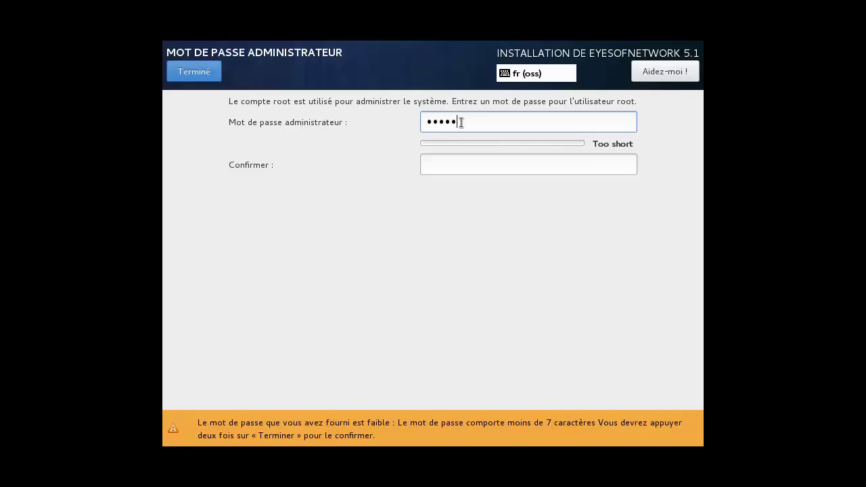
pyautogui.press('BackSpace')
pyautogui.press('BackSpace')
pyautogui.press('BackSpace')
pyautogui.press('BackSpace')
pyautogui.press('BackSpace')
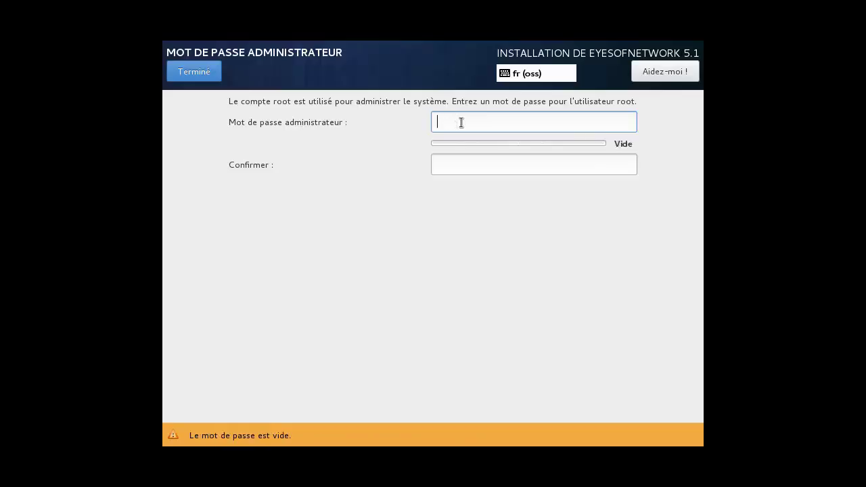
pyautogui.write('•••••••••')
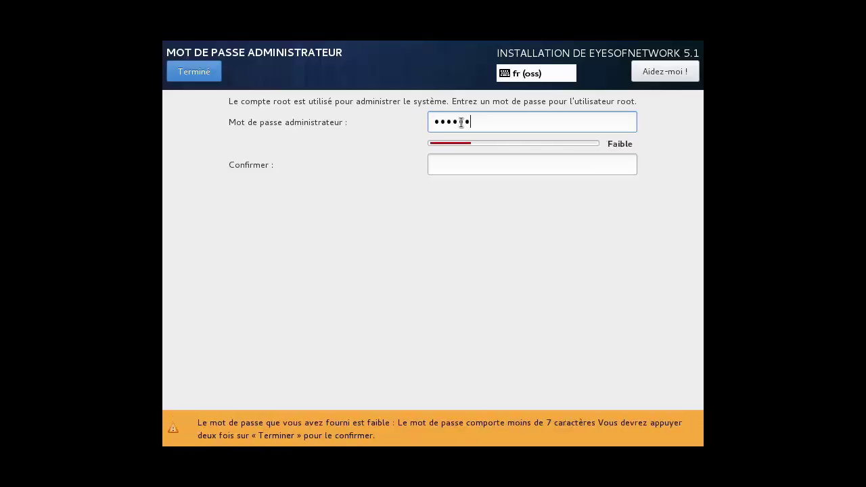
pyautogui.press('Tab')
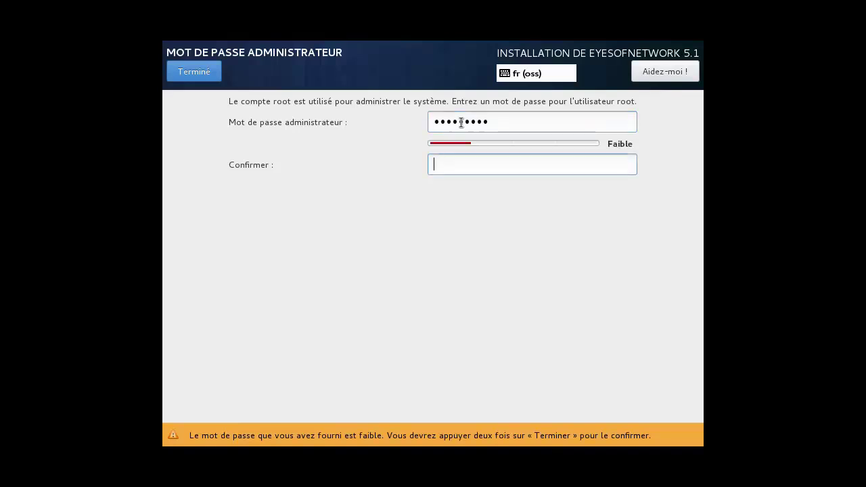
pyautogui.write('•••••••••')
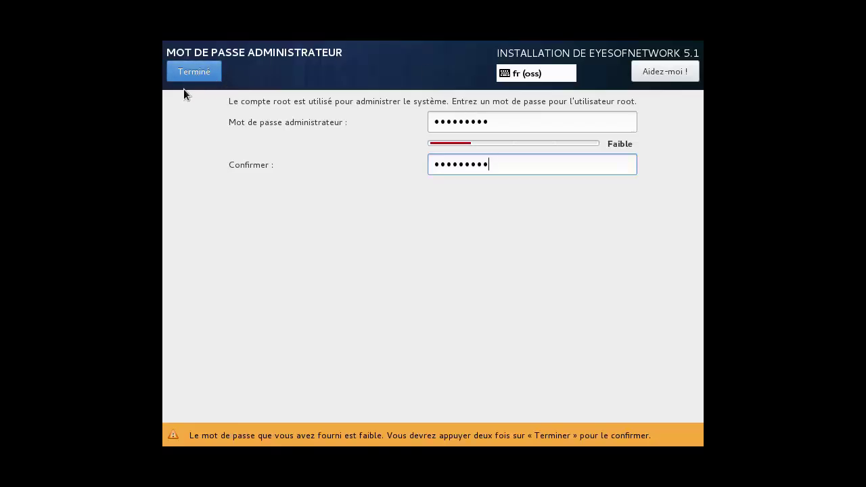
pyautogui.click(194, 72)
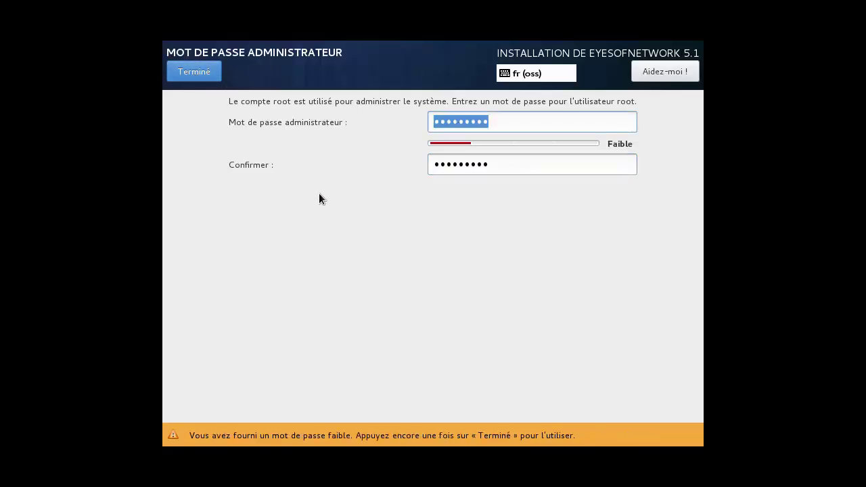
pyautogui.click(200, 74)
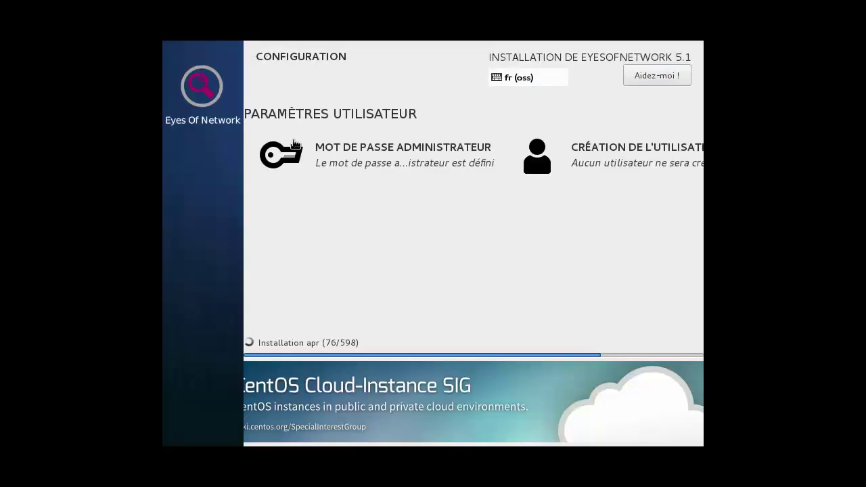
# Fill in a new user named Admin with the user's password in both fields
pyautogui.click(596, 164)
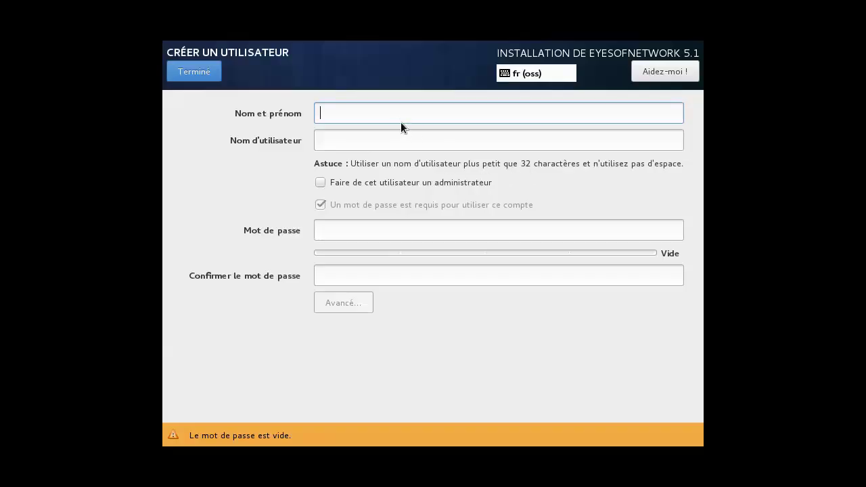
pyautogui.write('Admin')
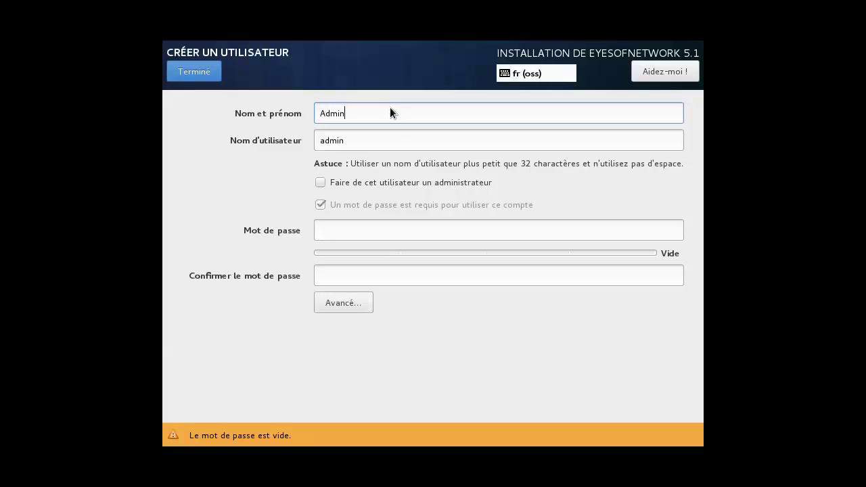
pyautogui.press('Tab')
pyautogui.press('Tab')
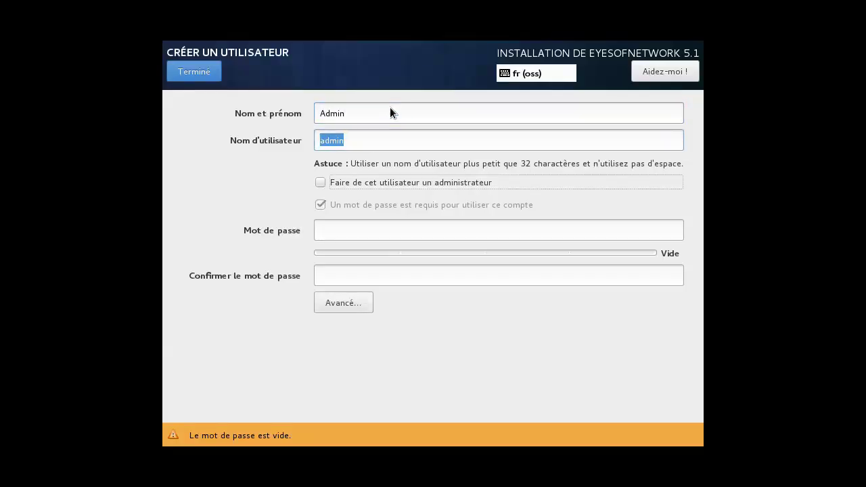
pyautogui.press('Tab')
pyautogui.write('eon123456')
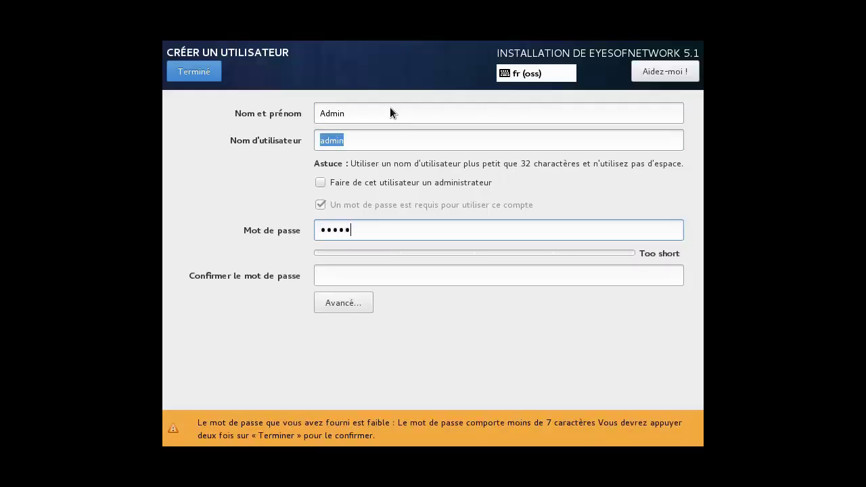
pyautogui.press('Tab')
pyautogui.write('e')
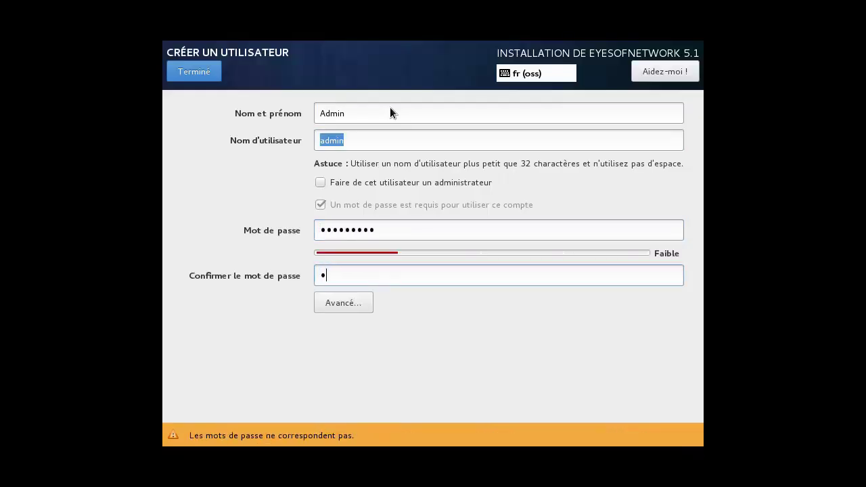
pyautogui.write('on12')
pyautogui.write('***')
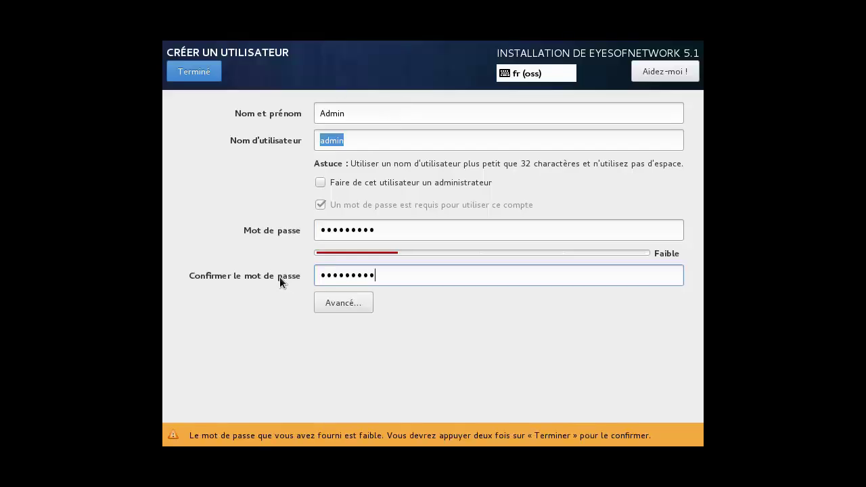
# Leave the advanced user settings unchanged and confirm the admin user despite the weak password
pyautogui.click(334, 301)
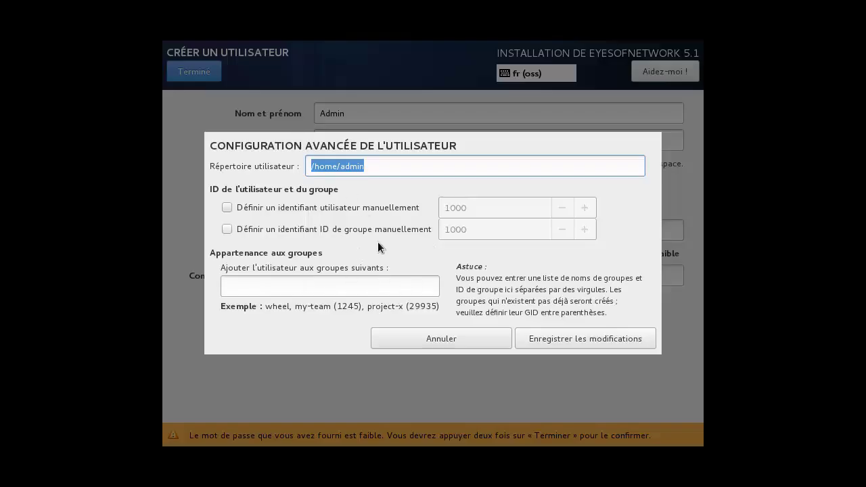
pyautogui.click(422, 336)
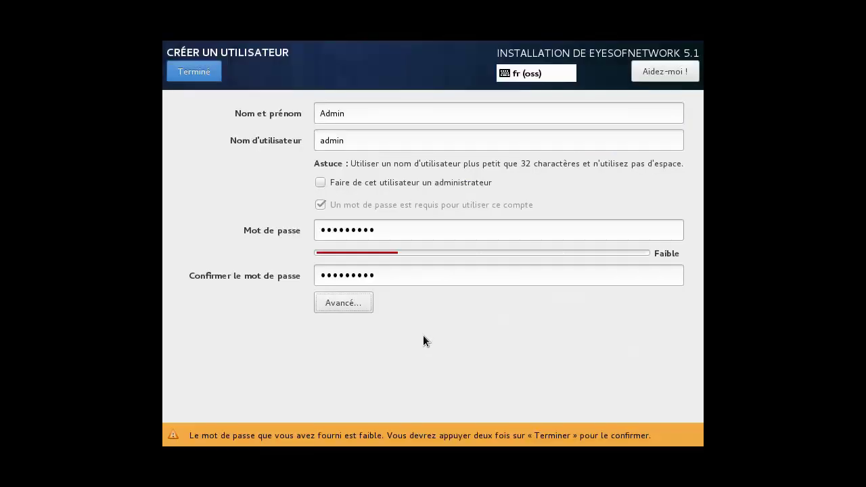
pyautogui.click(186, 79)
pyautogui.click(189, 72)
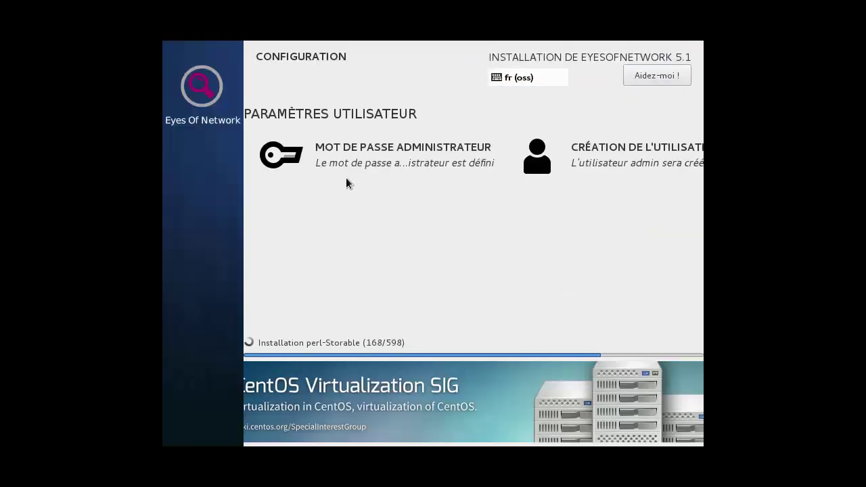